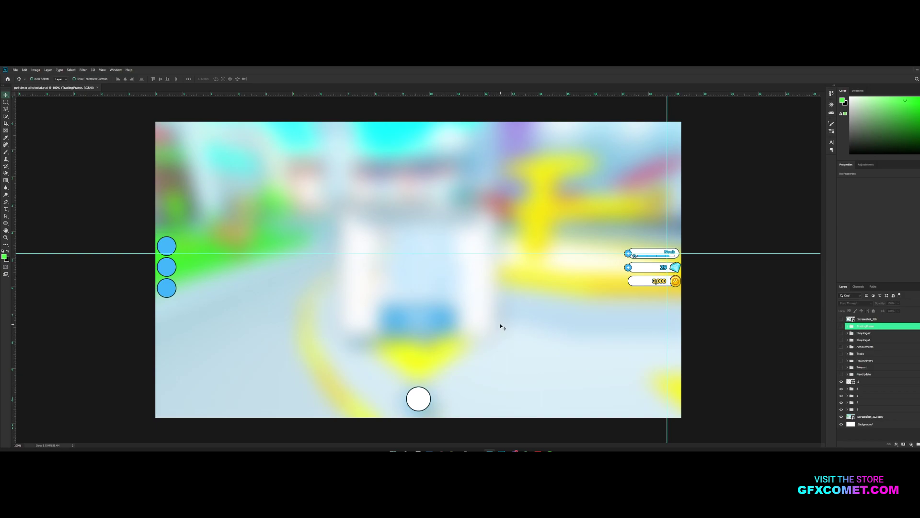
Hide the guides and rename the Ellipse 2 copy 2 layer in group 4 as LeftButton.
{"action": "key", "text": "ctrl+h"}
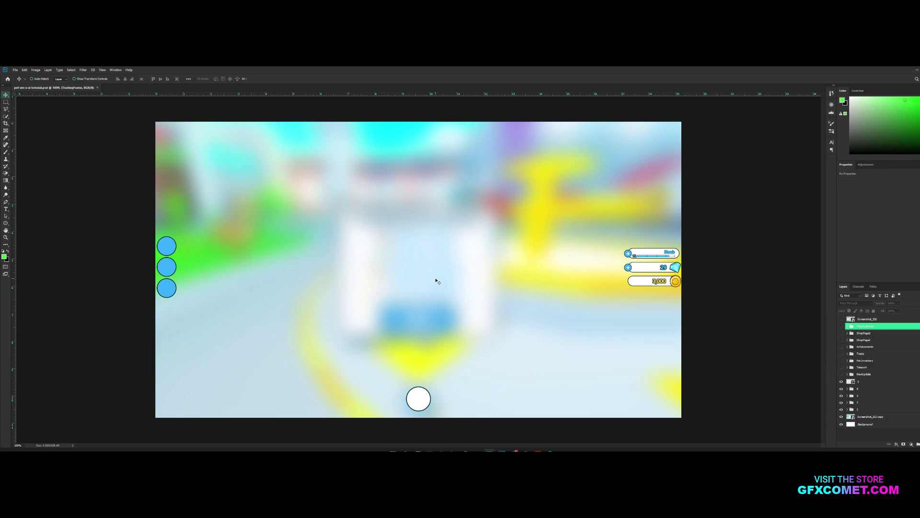
{"action": "key", "text": "ctrl+plus"}
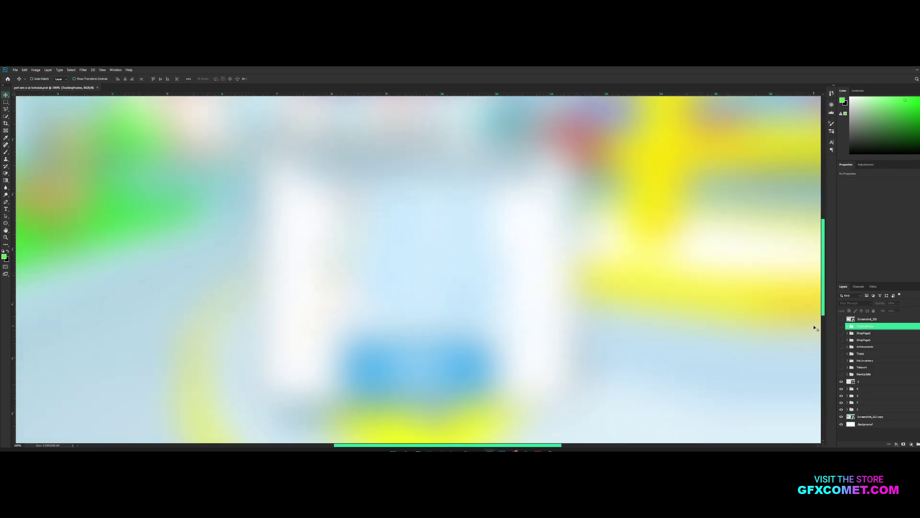
{"action": "key", "text": "space"}
{"action": "left_click_drag", "start_coordinate": [463, 287], "coordinate": [754, 314]}
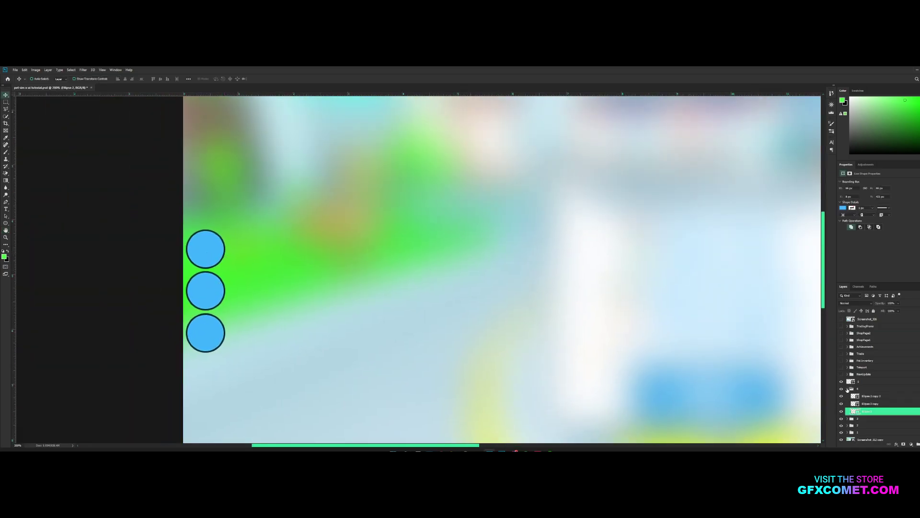
{"action": "left_click", "coordinate": [847, 389]}
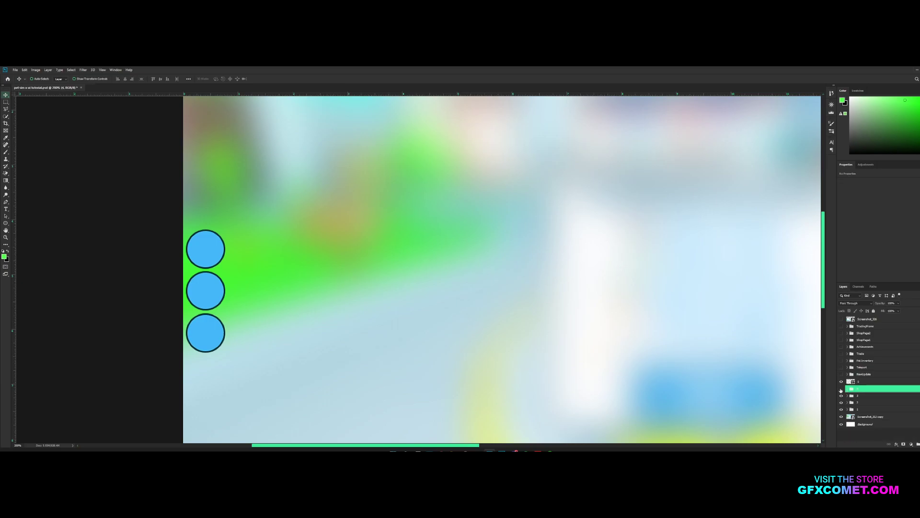
{"action": "left_click", "coordinate": [842, 389]}
{"action": "left_click", "coordinate": [841, 388]}
{"action": "left_click", "coordinate": [847, 389]}
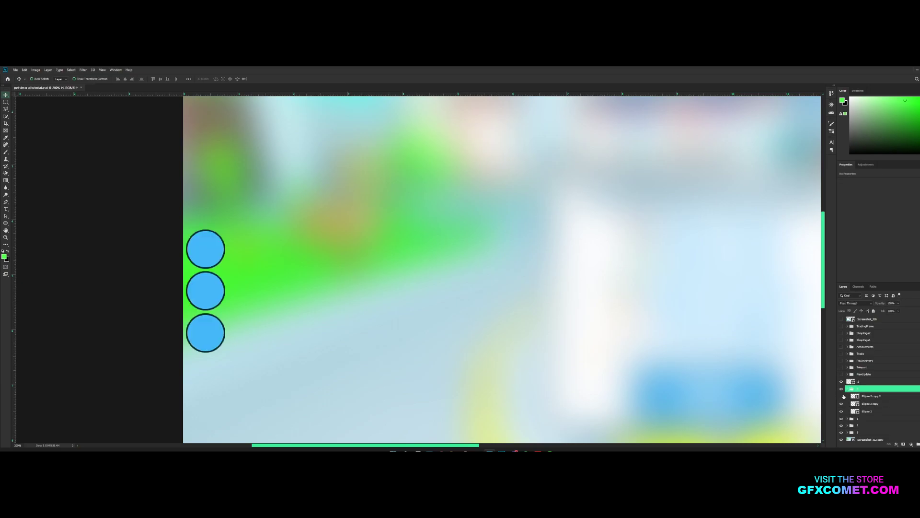
{"action": "left_click", "coordinate": [856, 396]}
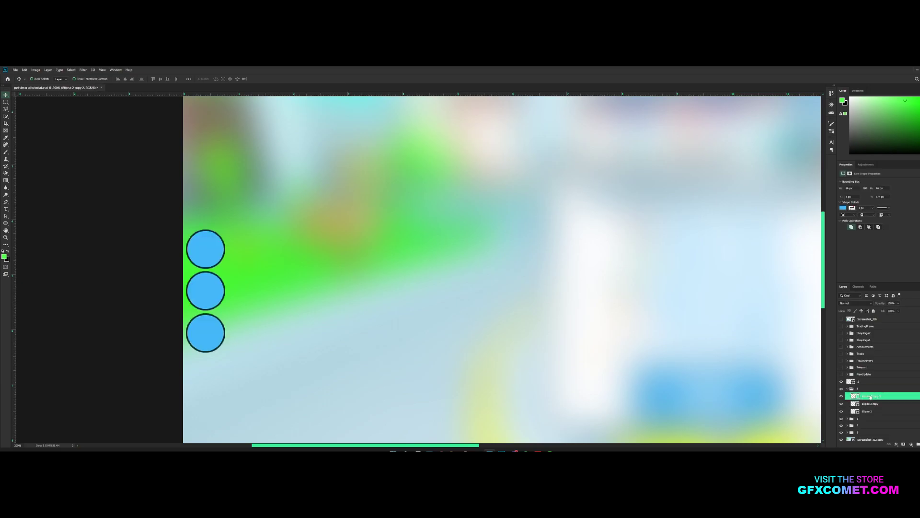
{"action": "double_click", "coordinate": [871, 397]}
{"action": "type", "text": "1"}
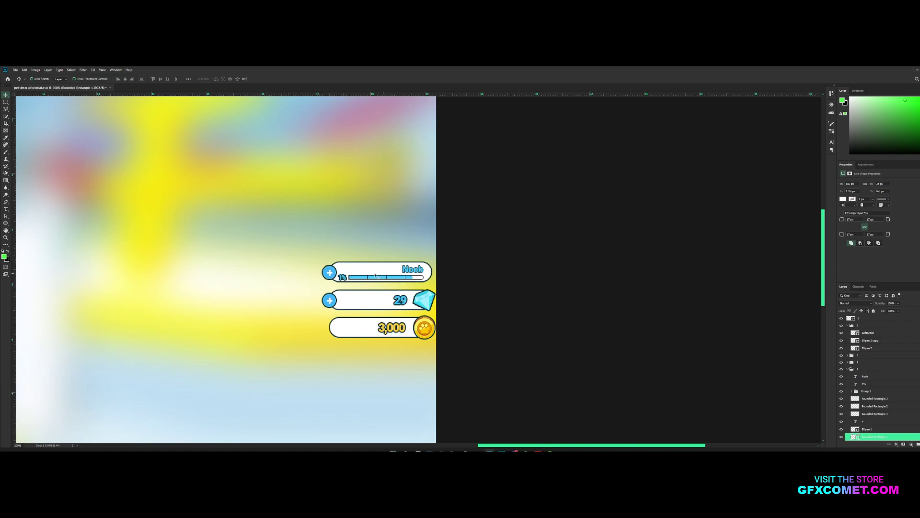
Group the plus sign text with the Ellipse 1 layer in group 1 and name the new group PlusIcon.
{"action": "scroll", "coordinate": [844, 412], "scroll_direction": "down", "scroll_amount": 2}
{"action": "left_click", "coordinate": [842, 407]}
{"action": "left_click", "coordinate": [841, 406]}
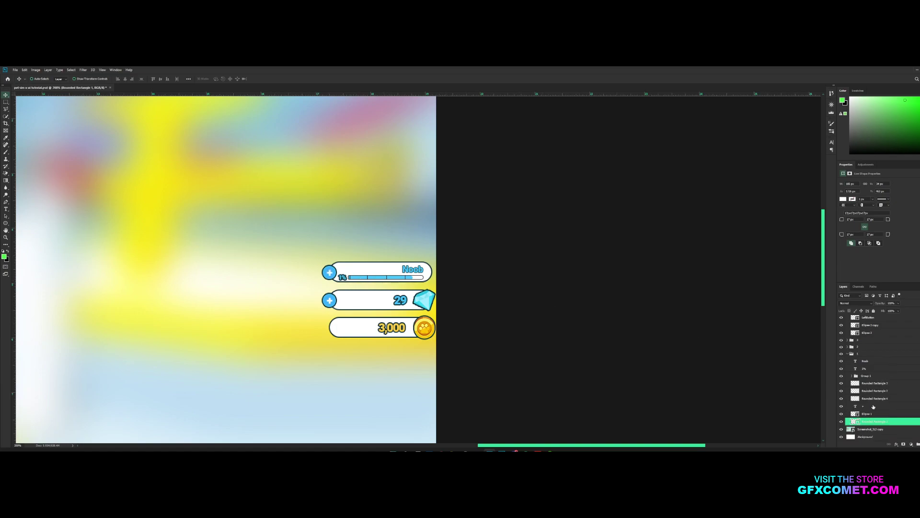
{"action": "left_click", "coordinate": [873, 407]}
{"action": "left_click", "coordinate": [841, 414]}
{"action": "left_click", "coordinate": [841, 414]}
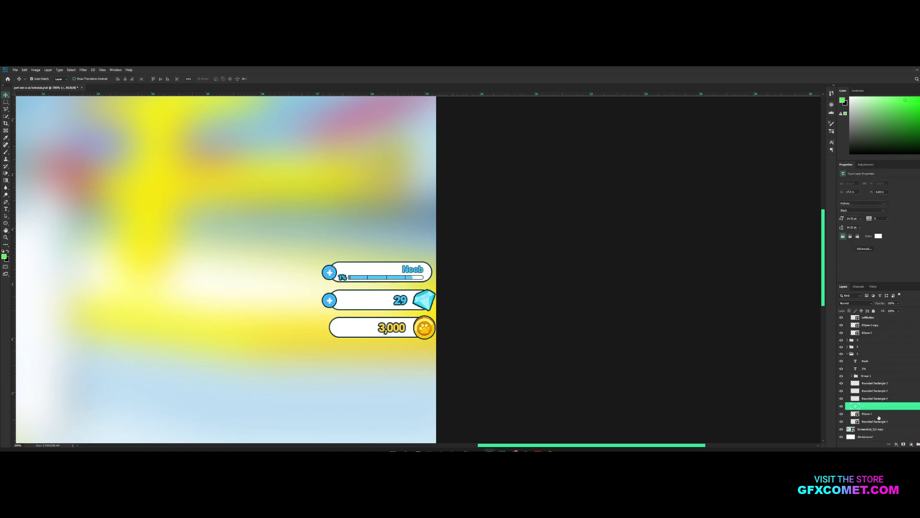
{"action": "left_click", "coordinate": [879, 415], "text": "shift"}
{"action": "key", "text": "ctrl+g"}
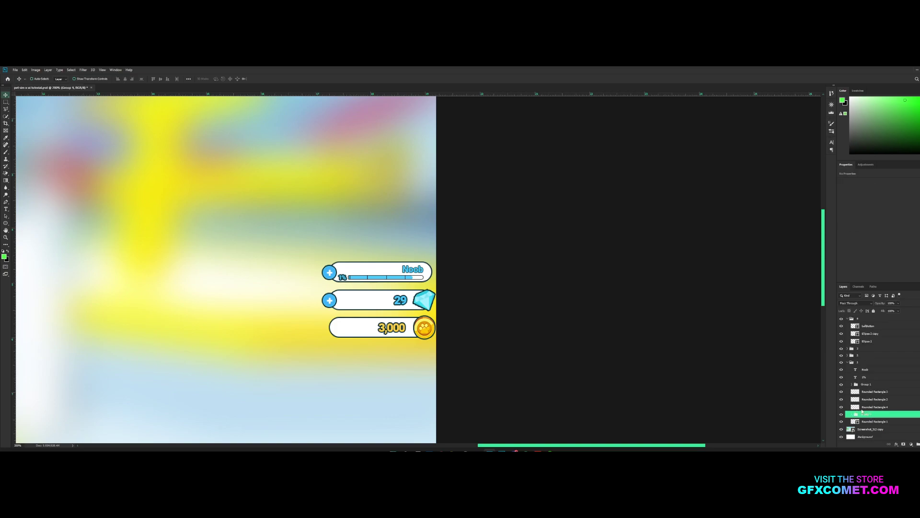
{"action": "double_click", "coordinate": [866, 415]}
{"action": "type", "text": "p"}
{"action": "key", "text": "Return"}
Rename the white rounded rectangle layer behind the Noob bar as Backplate.
{"action": "left_click", "coordinate": [875, 421]}
{"action": "double_click", "coordinate": [875, 422]}
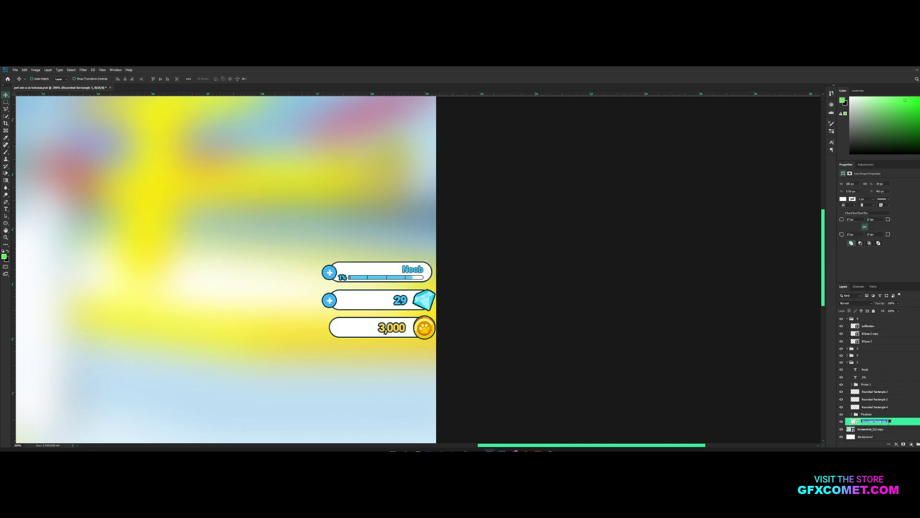
{"action": "type", "text": "Backplate"}
{"action": "key", "text": "Return"}
Hide the blue progress fill, Rounded Rectangle 4, and merge the other two progress bar rectangles into one layer named xpBar.
{"action": "left_click", "coordinate": [842, 406]}
{"action": "left_click", "coordinate": [855, 399]}
{"action": "left_click", "coordinate": [874, 392], "text": "ctrl"}
{"action": "key", "text": "ctrl+e"}
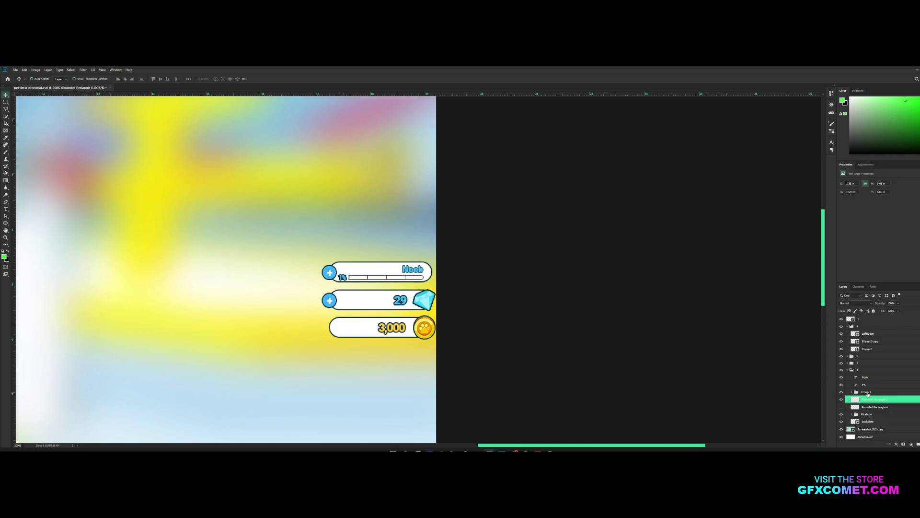
{"action": "double_click", "coordinate": [868, 400]}
{"action": "type", "text": "xpBar"}
{"action": "key", "text": "Return"}
Hide the Noob, percentage, 29 and 3,000 text layers on the three stat bars.
{"action": "left_click", "coordinate": [841, 384]}
{"action": "left_click", "coordinate": [841, 385]}
{"action": "left_click", "coordinate": [842, 385]}
{"action": "left_click", "coordinate": [842, 377]}
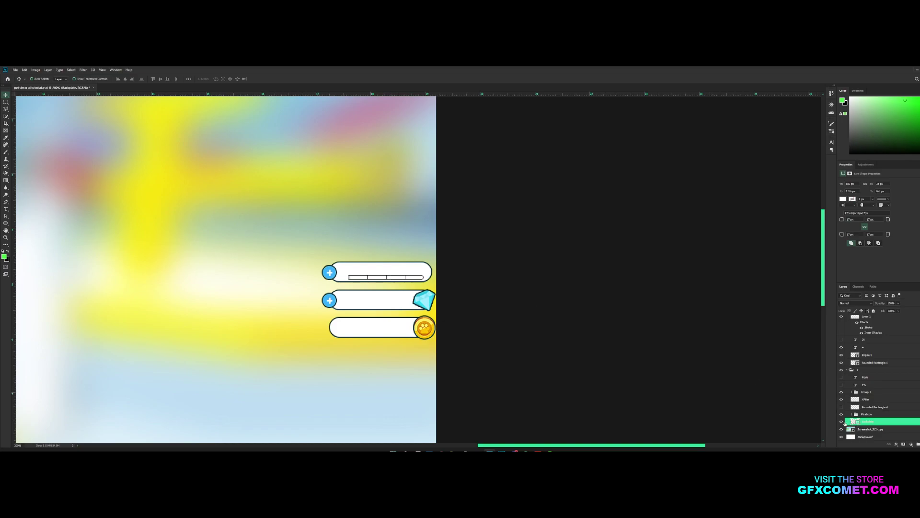
{"action": "left_click", "coordinate": [842, 421]}
{"action": "left_click", "coordinate": [842, 421]}
Rename the layer of the white circle at the bottom centre of the canvas as BottomButton.
{"action": "left_click_drag", "start_coordinate": [376, 321], "coordinate": [404, 316]}
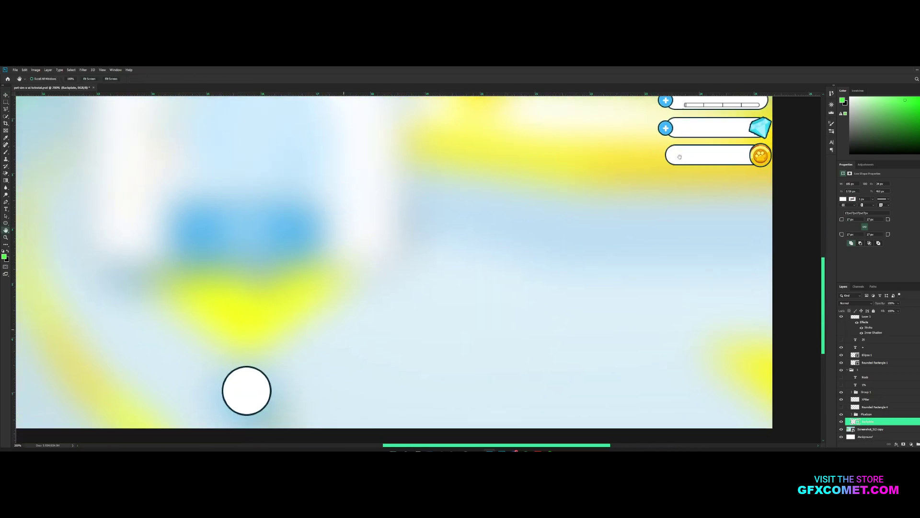
{"action": "key", "text": "v"}
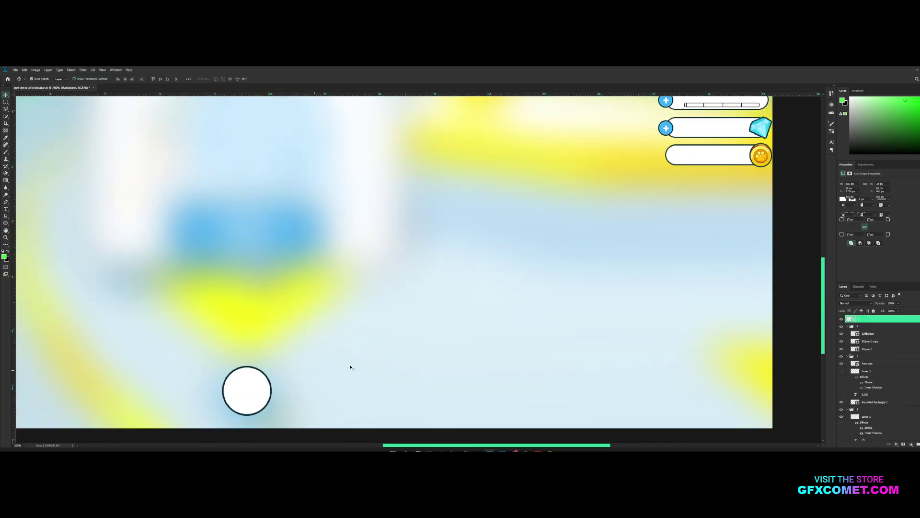
{"action": "left_click", "coordinate": [858, 318]}
{"action": "double_click", "coordinate": [858, 318]}
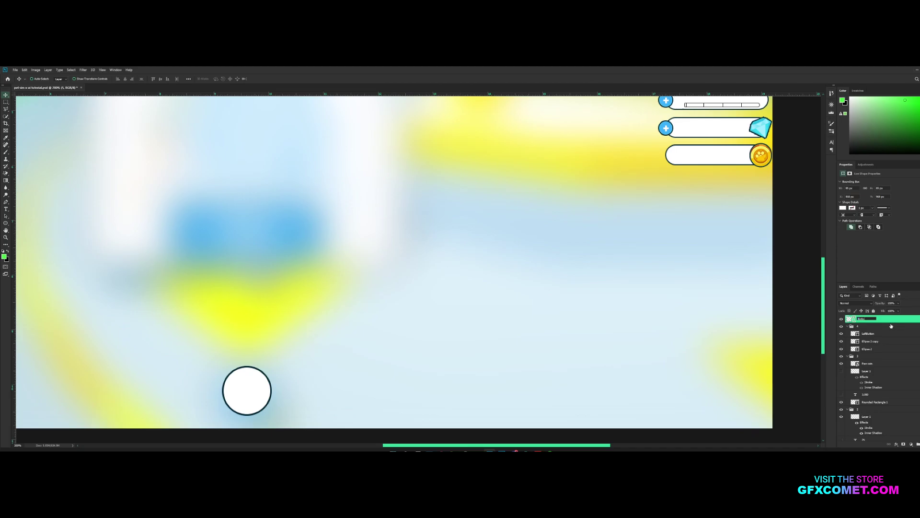
{"action": "key", "text": "Return"}
Combine the progress bar's divider group and the xpBar layer into one group named XPBar.
{"action": "key", "text": "ctrl+1"}
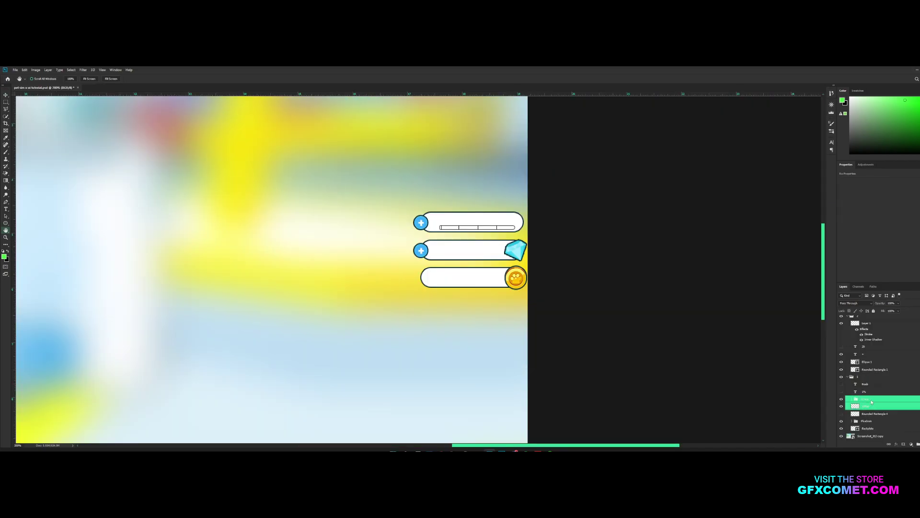
{"action": "double_click", "coordinate": [867, 400]}
{"action": "type", "text": "XPBar"}
{"action": "key", "text": "Return"}
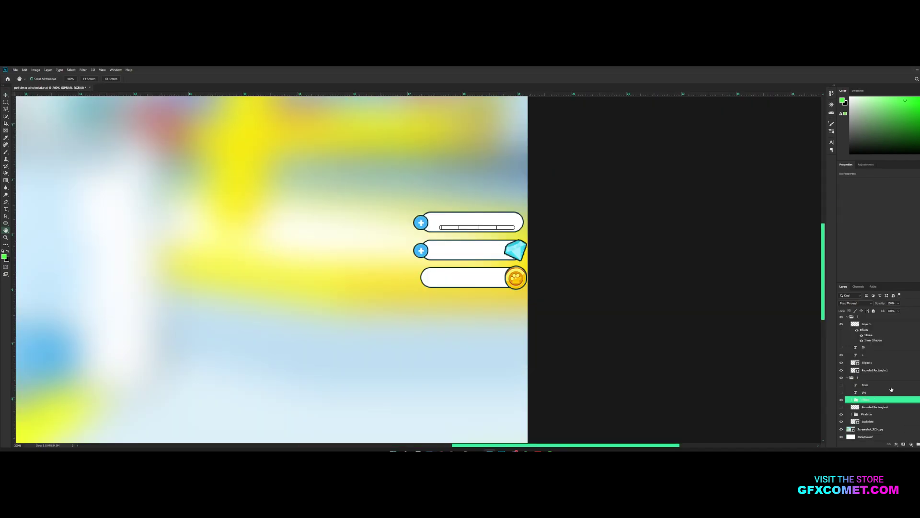
Select XPBar, PlusIcon, Backplate, LeftButton and BottomButton together and start a quick export as PNG.
{"action": "left_click", "coordinate": [872, 416], "text": "ctrl"}
{"action": "left_click", "coordinate": [872, 423], "text": "ctrl"}
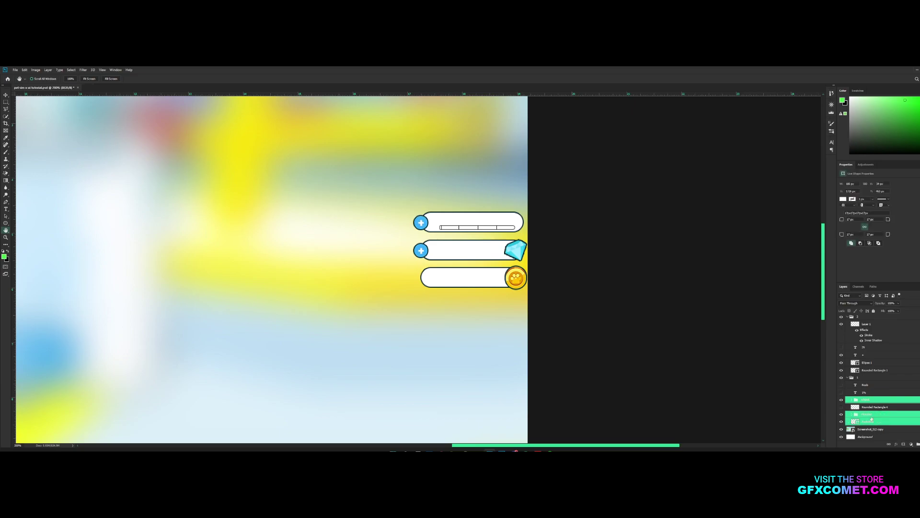
{"action": "scroll", "coordinate": [871, 364], "scroll_direction": "up", "scroll_amount": 4}
{"action": "scroll", "coordinate": [872, 364], "scroll_direction": "up", "scroll_amount": 3}
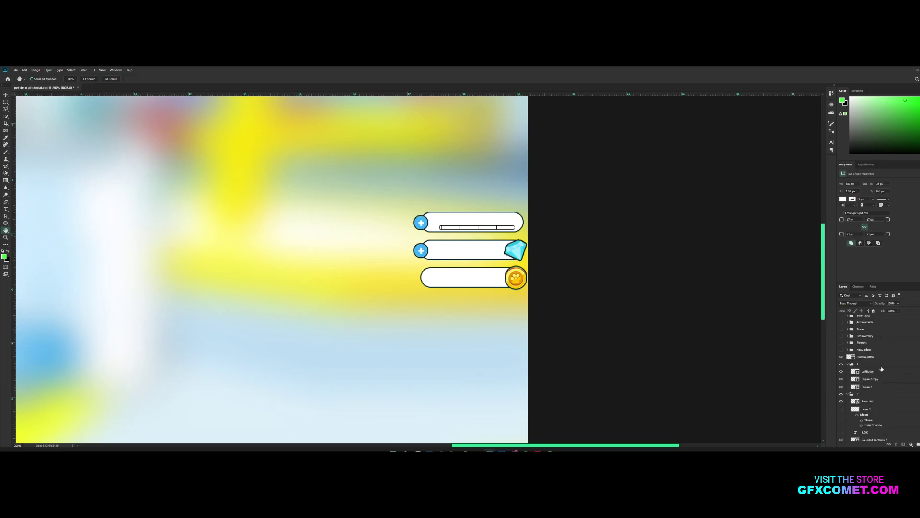
{"action": "left_click", "coordinate": [870, 372]}
{"action": "left_click", "coordinate": [871, 357], "text": "ctrl"}
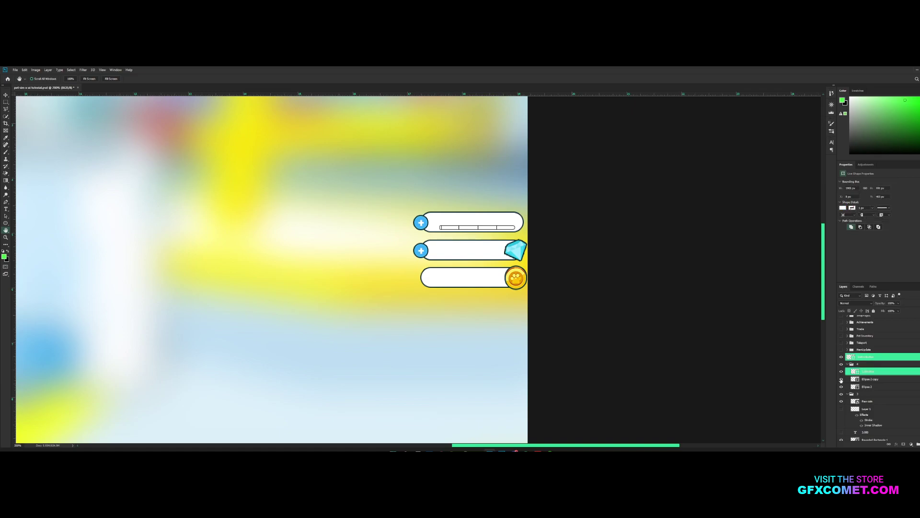
{"action": "scroll", "coordinate": [730, 357], "scroll_direction": "down", "scroll_amount": 3, "text": "alt"}
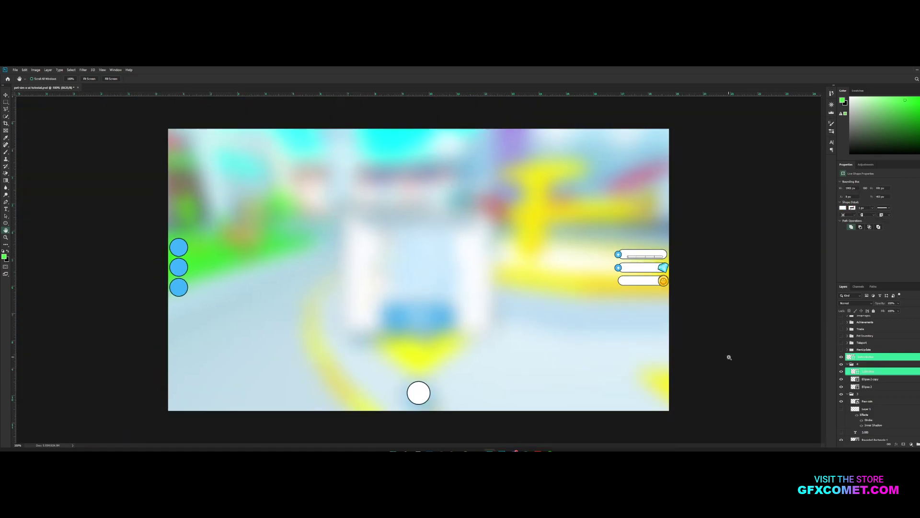
{"action": "key", "text": "ctrl+1"}
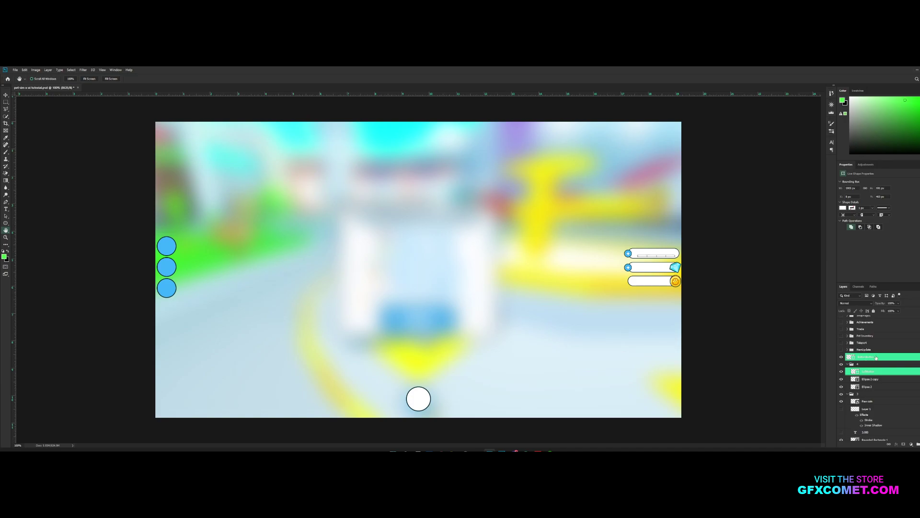
{"action": "right_click", "coordinate": [877, 358]}
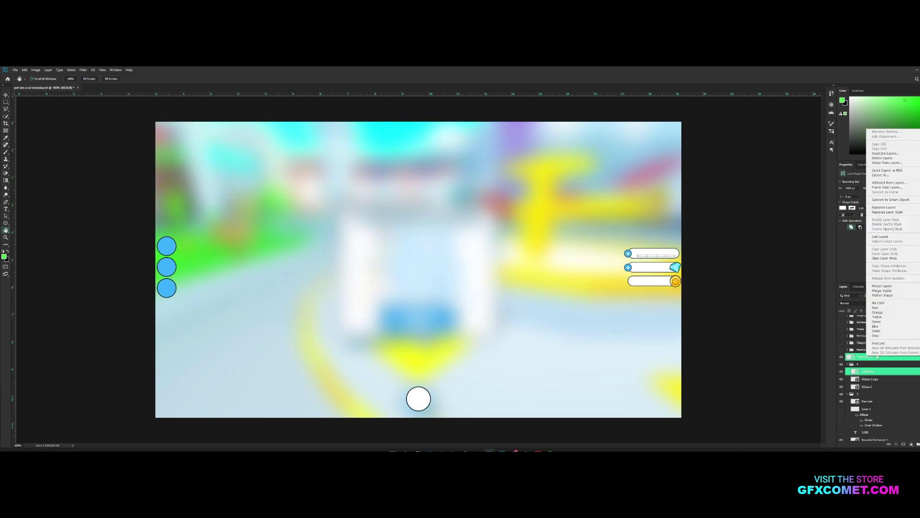
{"action": "left_click", "coordinate": [888, 170]}
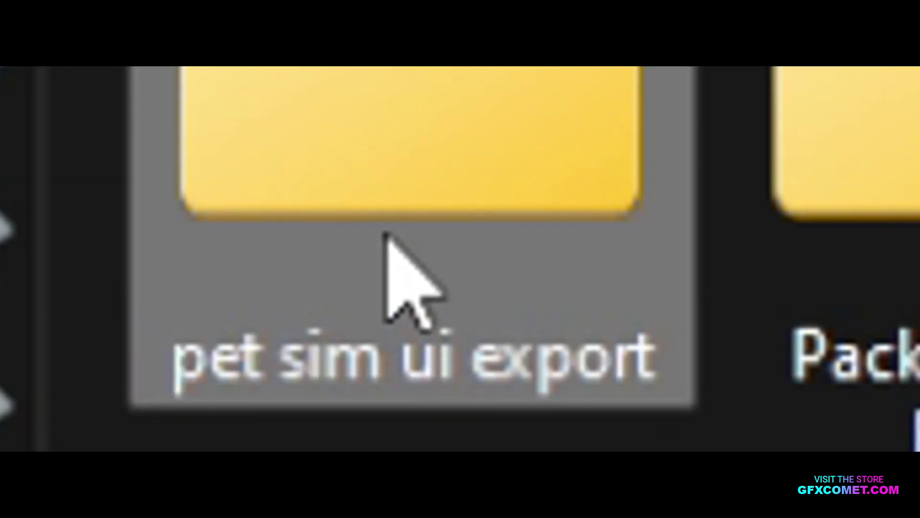
Create a folder named HUD inside the pet sim ui export folder and open it as the export destination.
{"action": "double_click", "coordinate": [401, 267]}
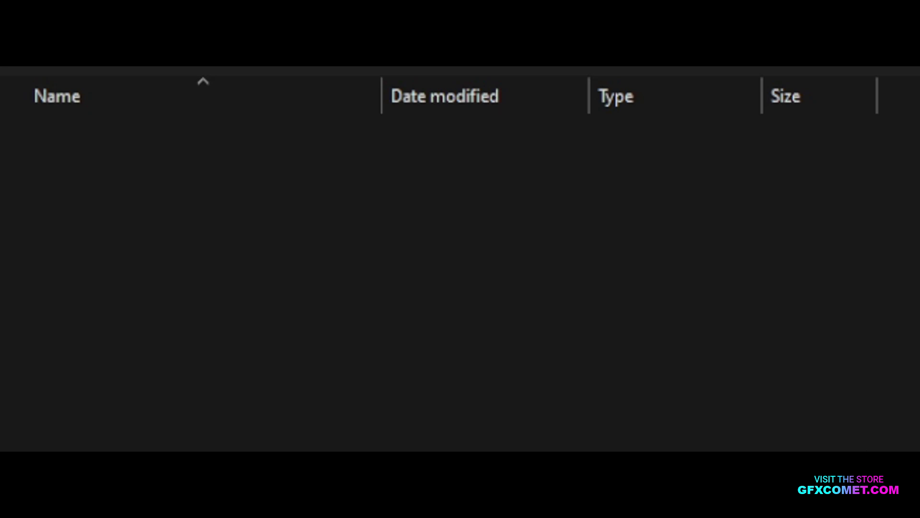
{"action": "key", "text": "ctrl+shift+n"}
{"action": "type", "text": "HUD"}
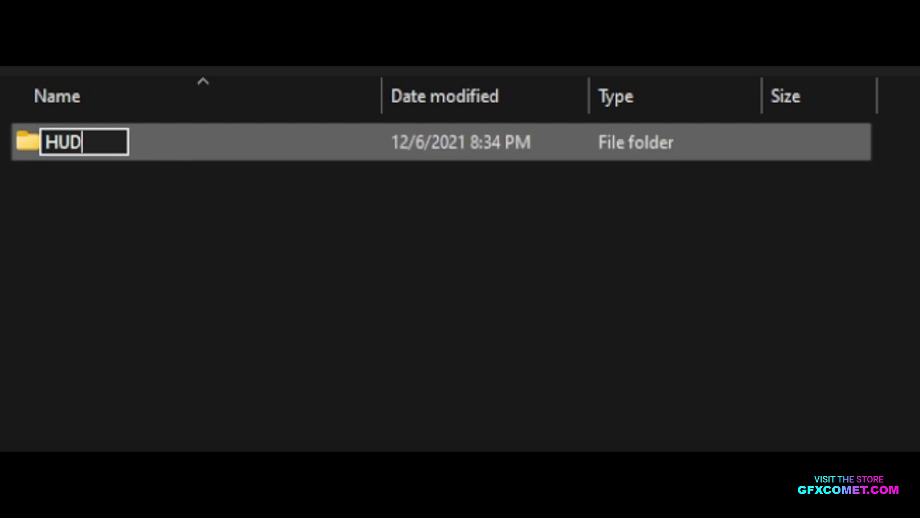
{"action": "key", "text": "Return"}
{"action": "key", "text": "Return"}
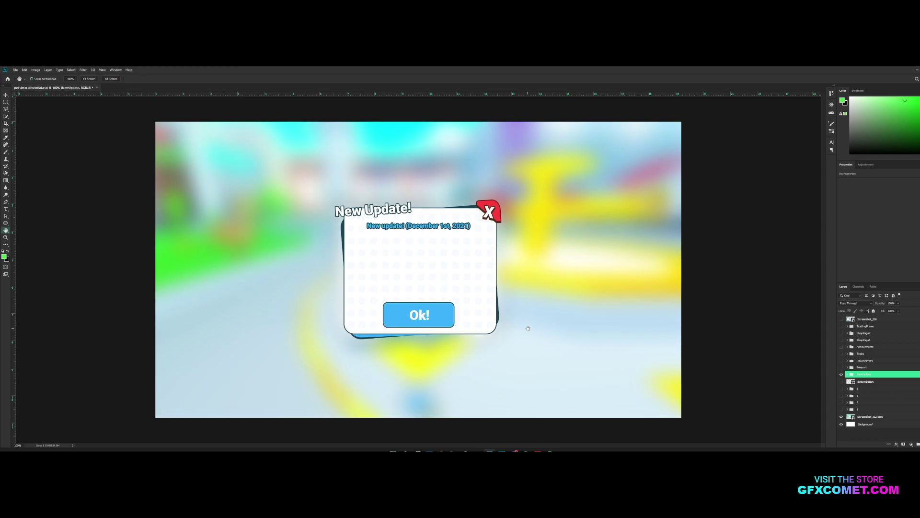
Expand the NewUpdate group and hide its title text and the dated update text.
{"action": "key", "text": "ctrl+plus"}
{"action": "left_click", "coordinate": [847, 374]}
{"action": "scroll", "coordinate": [874, 367], "scroll_direction": "down", "scroll_amount": 1}
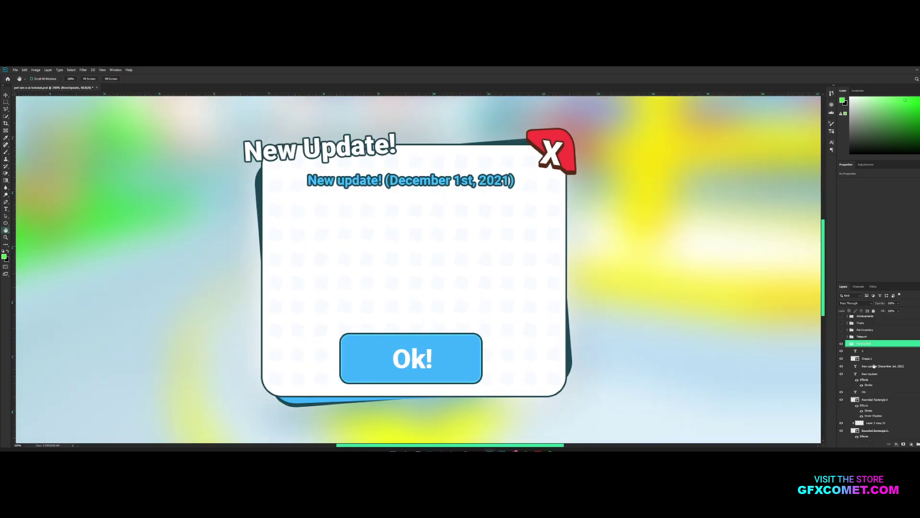
{"action": "left_click", "coordinate": [917, 374]}
{"action": "left_click", "coordinate": [842, 367]}
{"action": "left_click", "coordinate": [842, 374]}
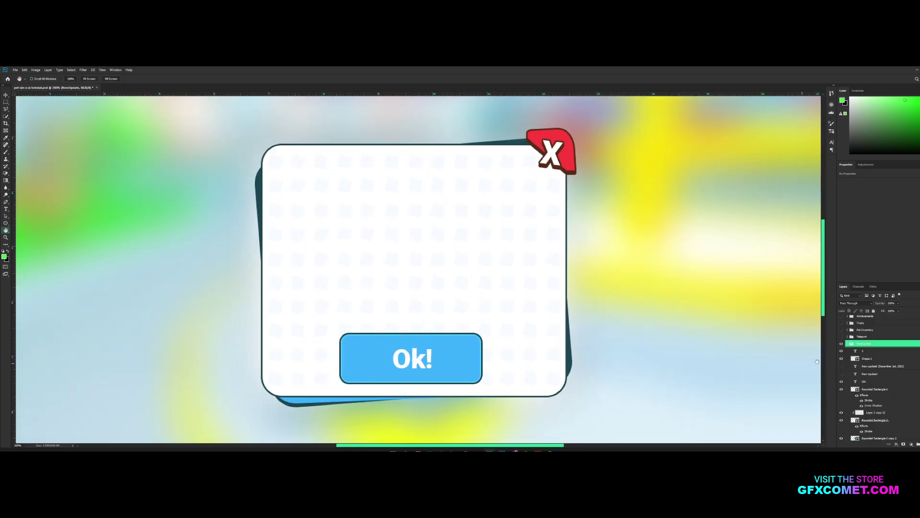
Group the Ok! text with its blue rounded rectangle and name the group OkButton.
{"action": "scroll", "coordinate": [896, 370], "scroll_direction": "down", "scroll_amount": 1}
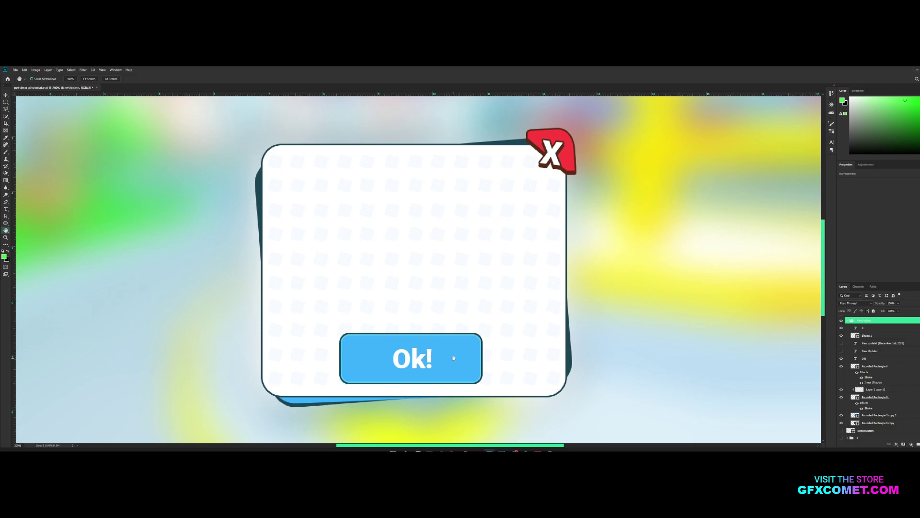
{"action": "key", "text": "v"}
{"action": "left_click", "coordinate": [857, 364]}
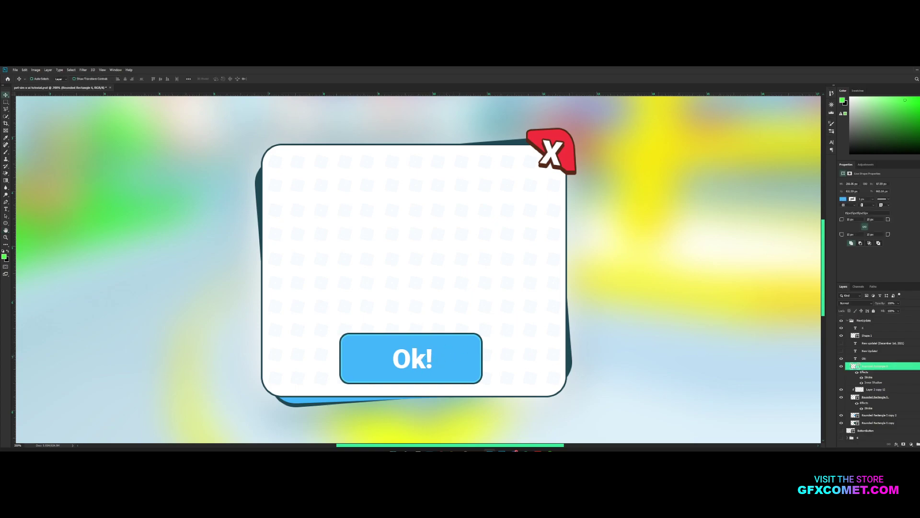
{"action": "left_click", "coordinate": [913, 366]}
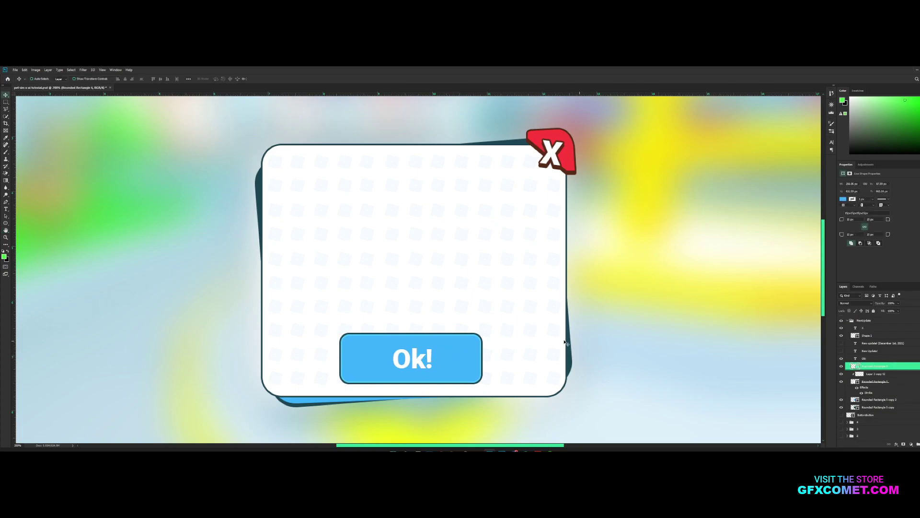
{"action": "left_click", "coordinate": [882, 359], "text": "shift"}
{"action": "key", "text": "ctrl+g"}
{"action": "double_click", "coordinate": [867, 358]}
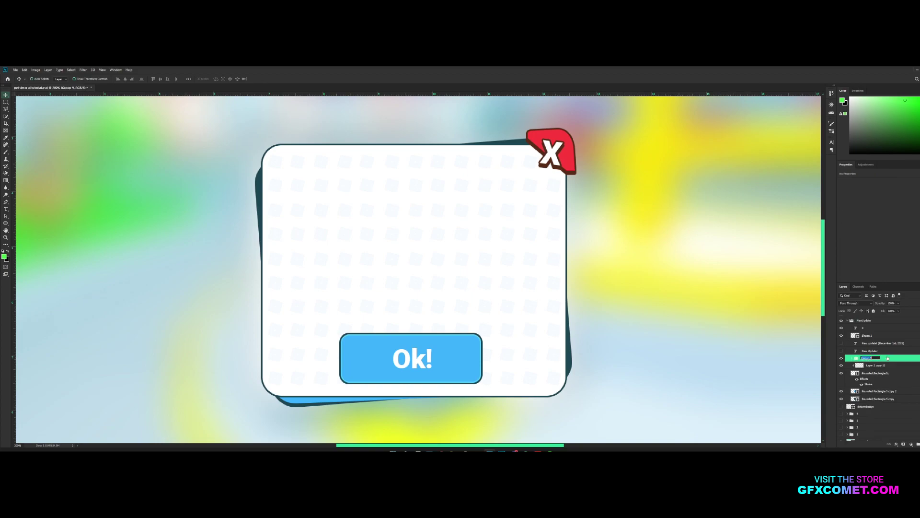
{"action": "type", "text": "OkButton"}
{"action": "key", "text": "Return"}
Group the update window's dotted pattern layer with its three background rounded rectangles and toggle the group's visibility to check it.
{"action": "left_click", "coordinate": [882, 365]}
{"action": "left_click", "coordinate": [882, 380], "text": "shift"}
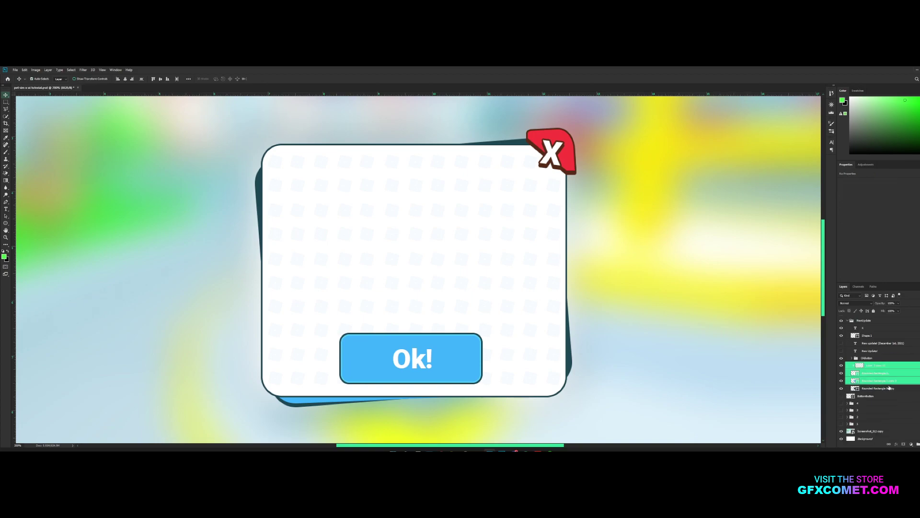
{"action": "left_click", "coordinate": [882, 388], "text": "shift"}
{"action": "key", "text": "ctrl+g"}
{"action": "left_click", "coordinate": [842, 386]}
{"action": "left_click", "coordinate": [841, 387]}
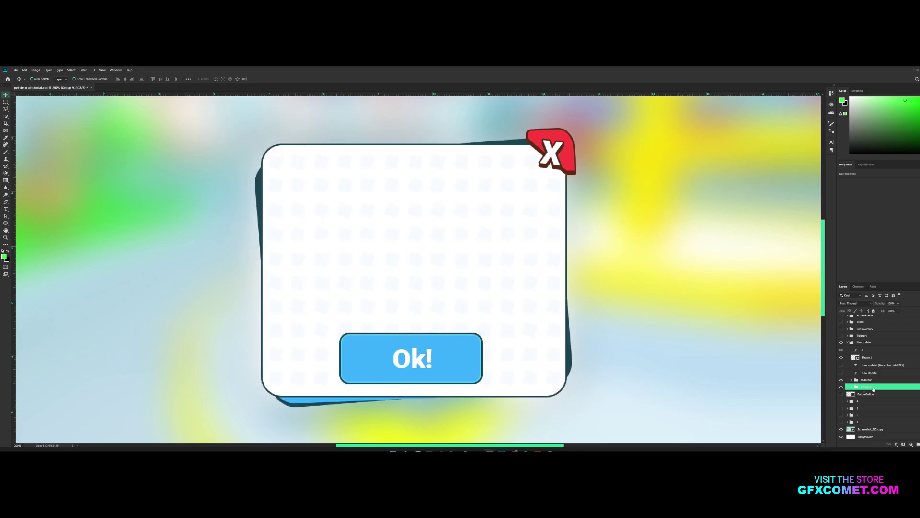
Rename the group holding the update window's background rectangles and dotted pattern as Backplate.
{"action": "double_click", "coordinate": [871, 386]}
{"action": "type", "text": "Backplate"}
{"action": "key", "text": "Return"}
Group the close button's X text with its red shape and name the group X.
{"action": "left_click", "coordinate": [878, 358]}
{"action": "key", "text": "ctrl+g"}
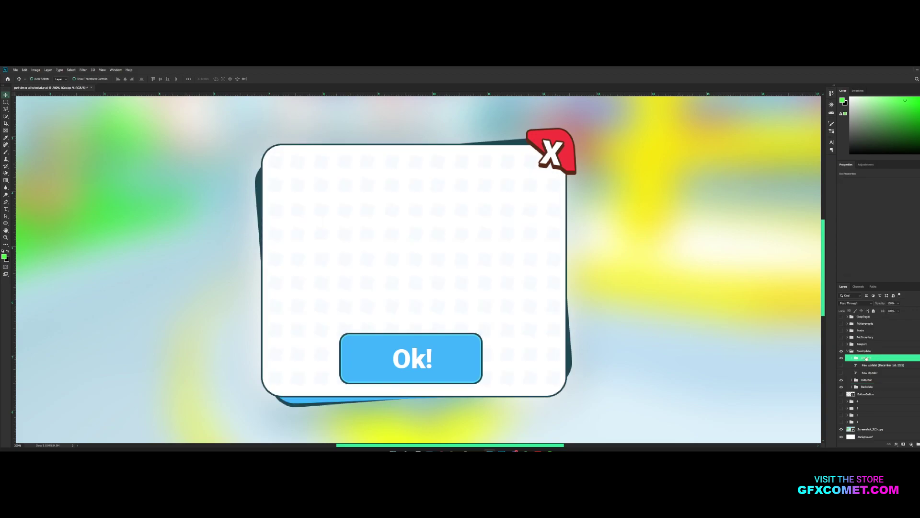
{"action": "double_click", "coordinate": [867, 358]}
{"action": "type", "text": "X"}
{"action": "key", "text": "Return"}
Select the X, OkButton and Backplate groups together and open their layer options for exporting.
{"action": "left_click", "coordinate": [878, 380], "text": "ctrl"}
{"action": "left_click", "coordinate": [878, 386], "text": "ctrl"}
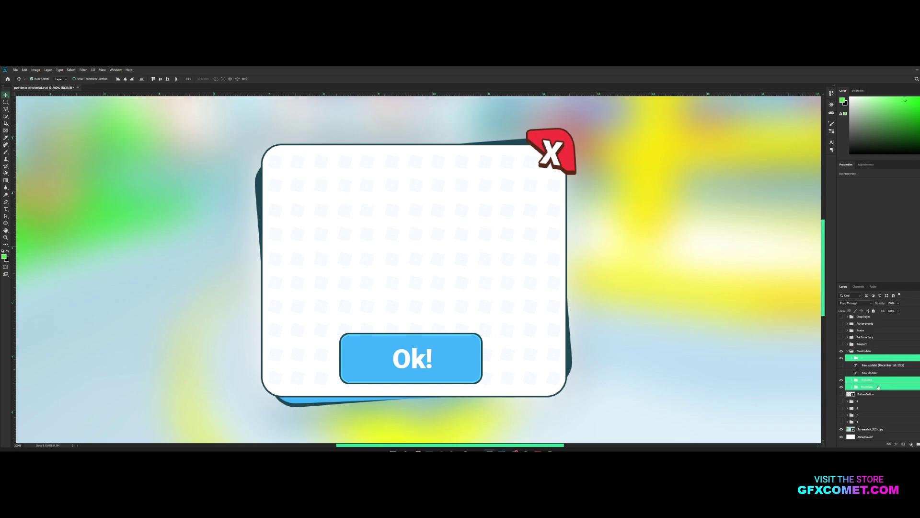
{"action": "right_click", "coordinate": [886, 361]}
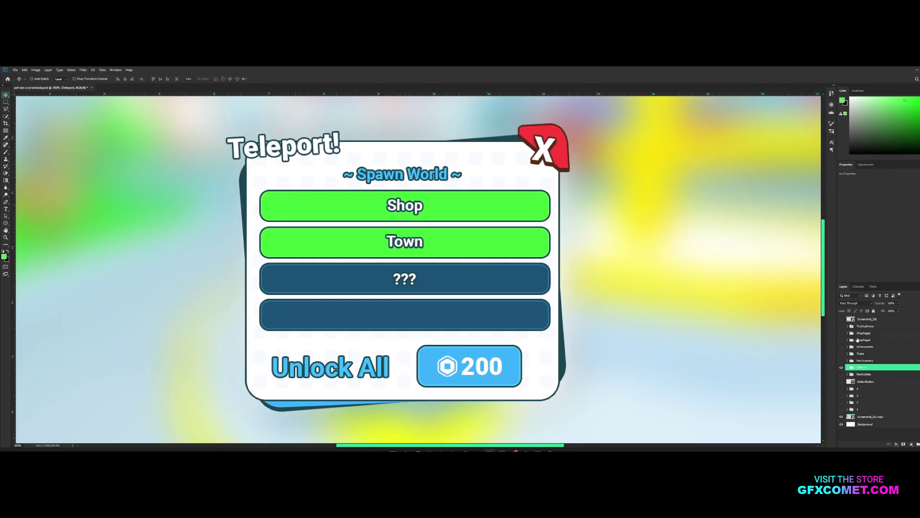
Expand the Teleport group and collapse the effects lists of its ???, Town, Shop and X text layers.
{"action": "left_click", "coordinate": [851, 367]}
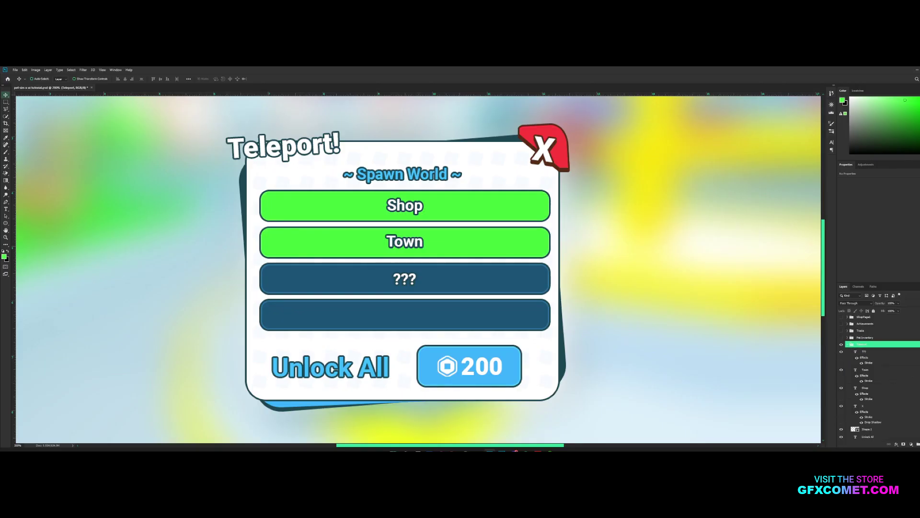
{"action": "left_click", "coordinate": [914, 352]}
{"action": "left_click", "coordinate": [913, 360]}
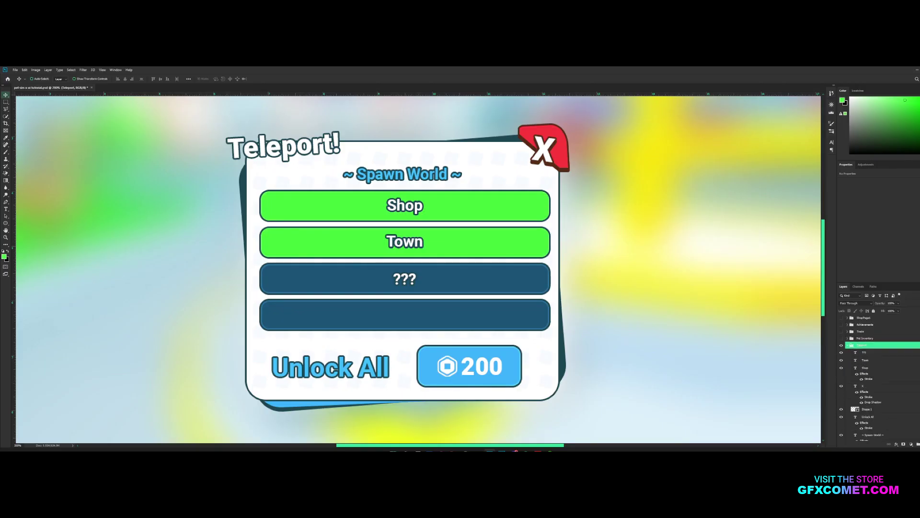
{"action": "left_click", "coordinate": [914, 368]}
{"action": "scroll", "coordinate": [877, 374], "scroll_direction": "down", "scroll_amount": 5}
{"action": "scroll", "coordinate": [878, 374], "scroll_direction": "up", "scroll_amount": 5}
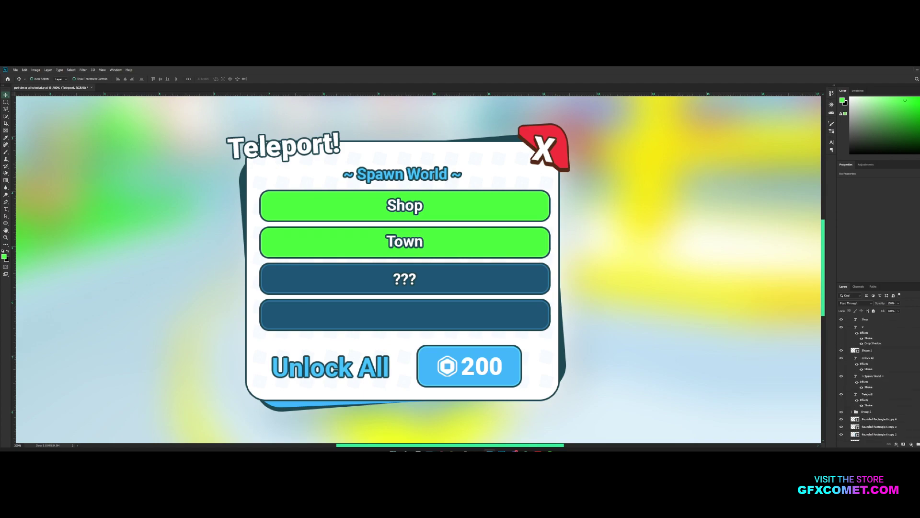
{"action": "left_click", "coordinate": [914, 352]}
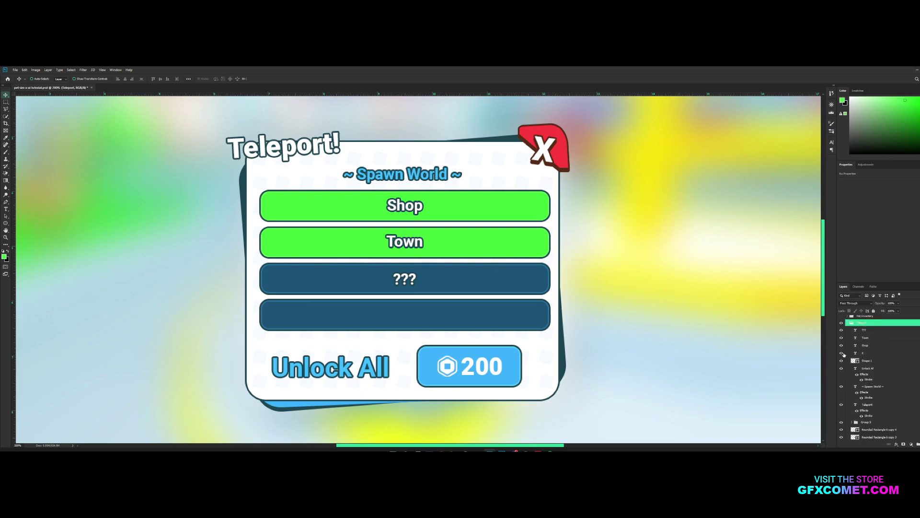
Hide the Teleport window's red X button, the ???, Town and Shop labels, and the Unlock All, Spawn World and Teleport! texts.
{"action": "left_click", "coordinate": [842, 353]}
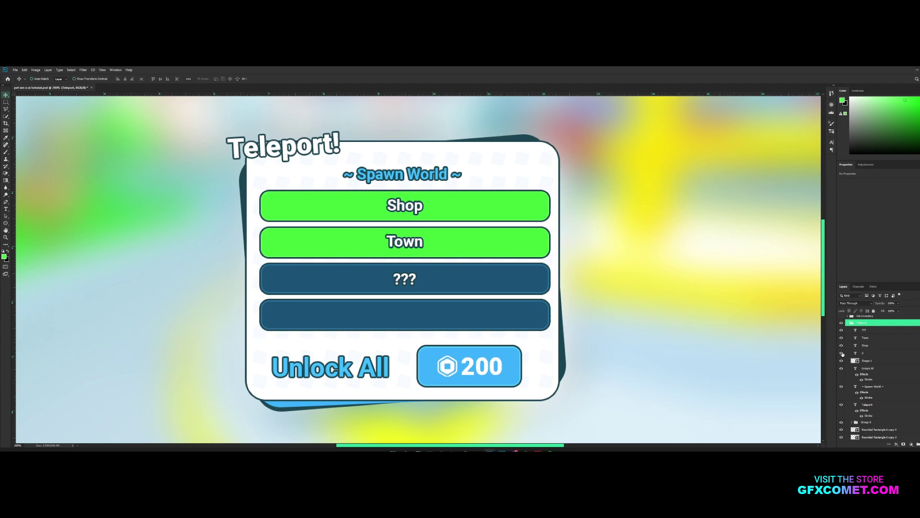
{"action": "left_click_drag", "start_coordinate": [842, 361], "coordinate": [847, 353]}
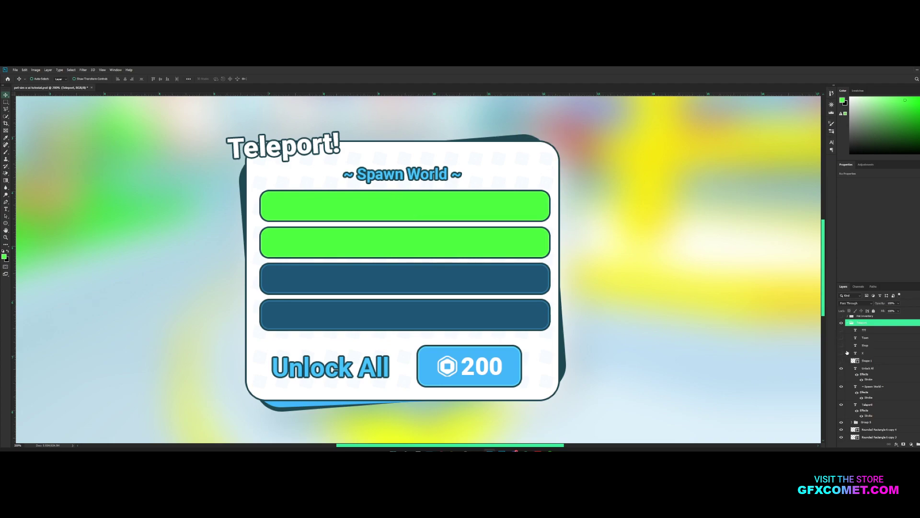
{"action": "left_click", "coordinate": [841, 368]}
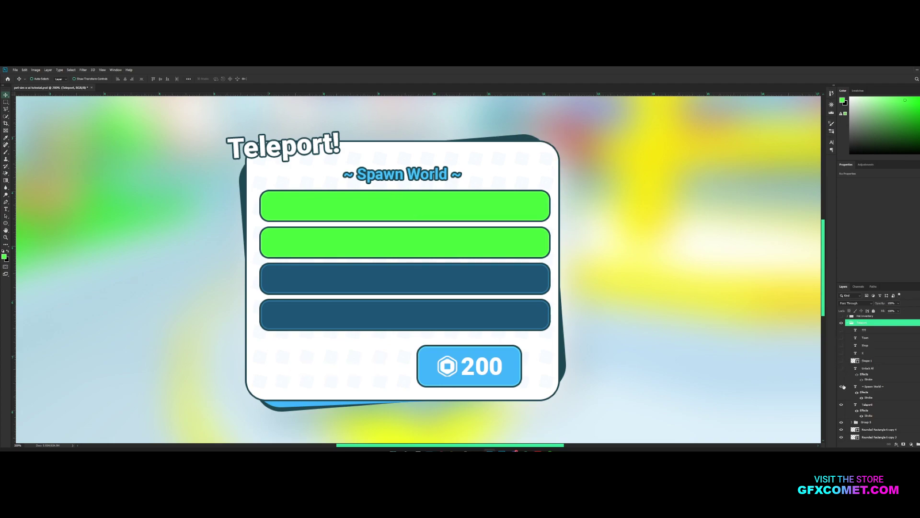
{"action": "left_click", "coordinate": [841, 386]}
{"action": "left_click", "coordinate": [841, 405]}
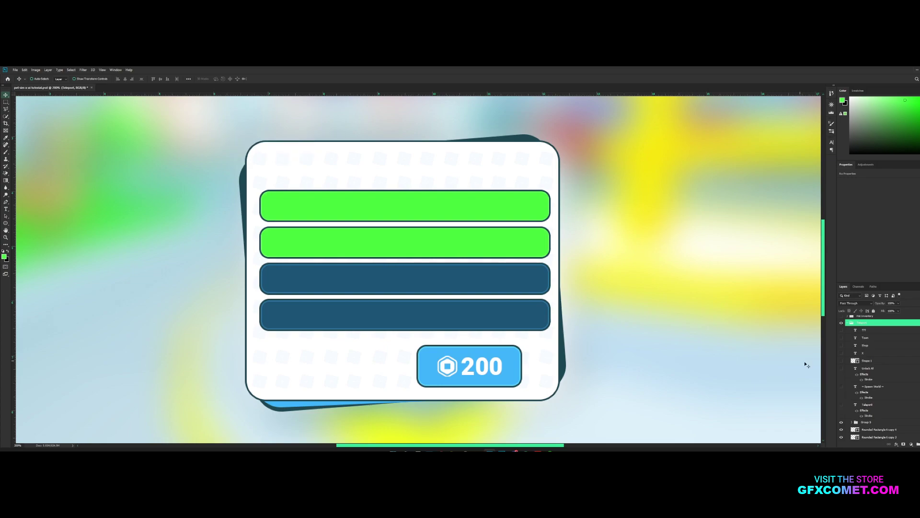
{"action": "scroll", "coordinate": [858, 402], "scroll_direction": "down", "scroll_amount": 2}
{"action": "left_click", "coordinate": [842, 399]}
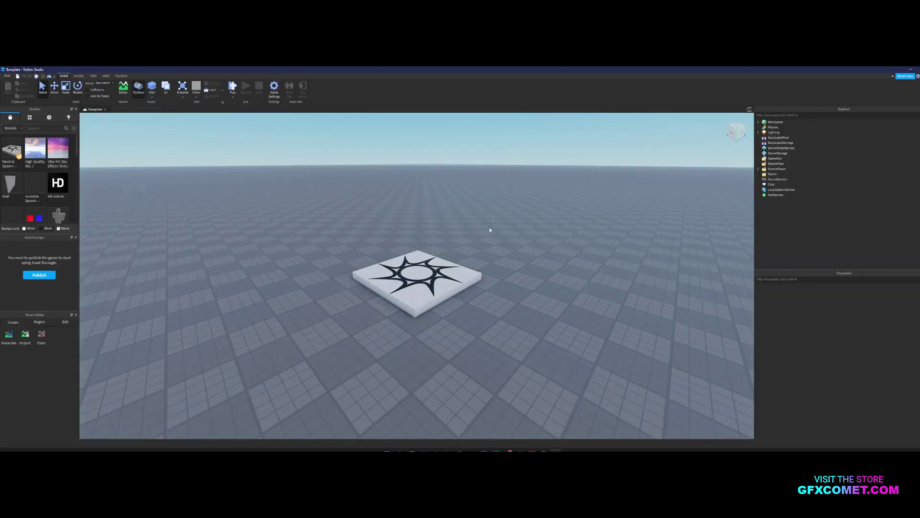
{"action": "scroll", "coordinate": [501, 220], "scroll_direction": "down", "scroll_amount": 5}
{"action": "scroll", "coordinate": [503, 221], "scroll_direction": "up", "scroll_amount": 5}
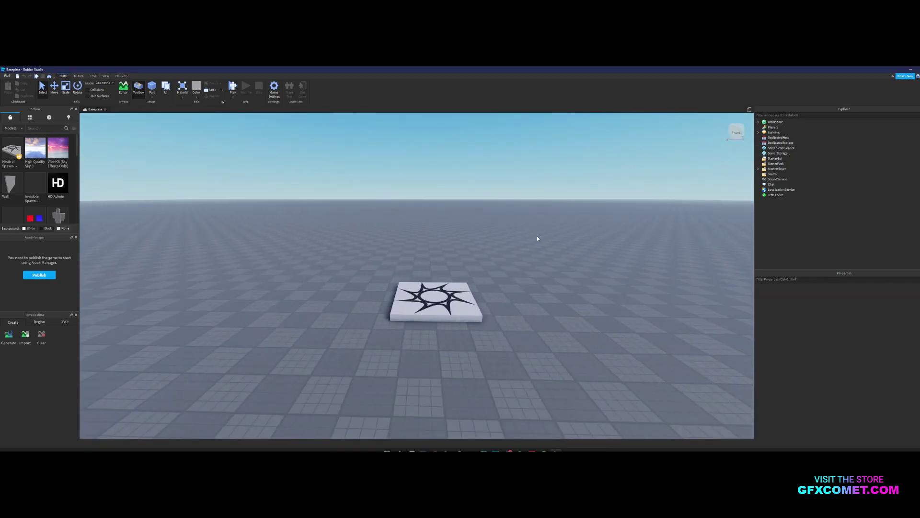
{"action": "scroll", "coordinate": [527, 239], "scroll_direction": "up", "scroll_amount": 2}
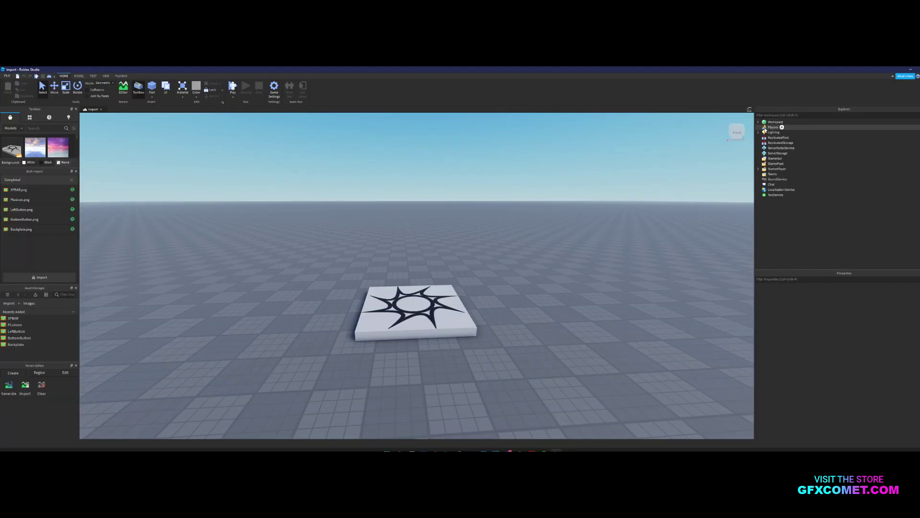
In Roblox Studio, add a ScreenGui to StarterGui, insert a Frame inside it and select that frame.
{"action": "left_click", "coordinate": [771, 159]}
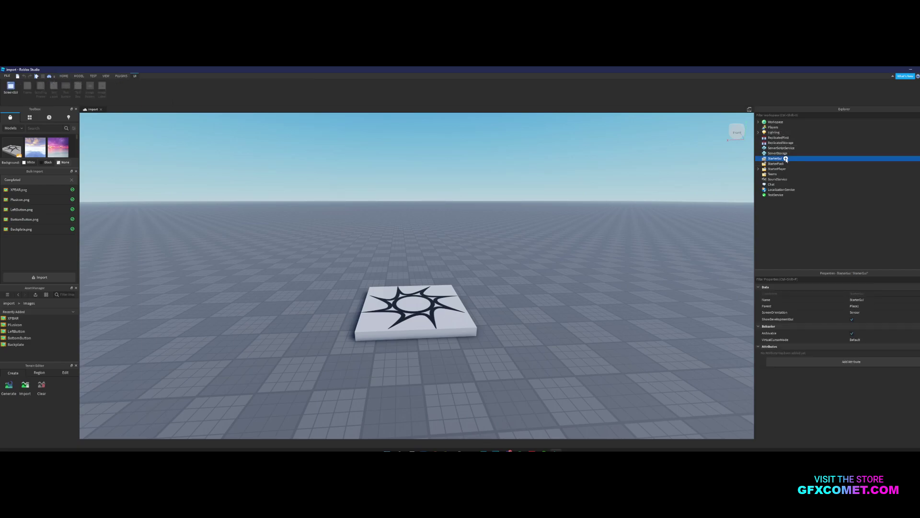
{"action": "left_click", "coordinate": [787, 159]}
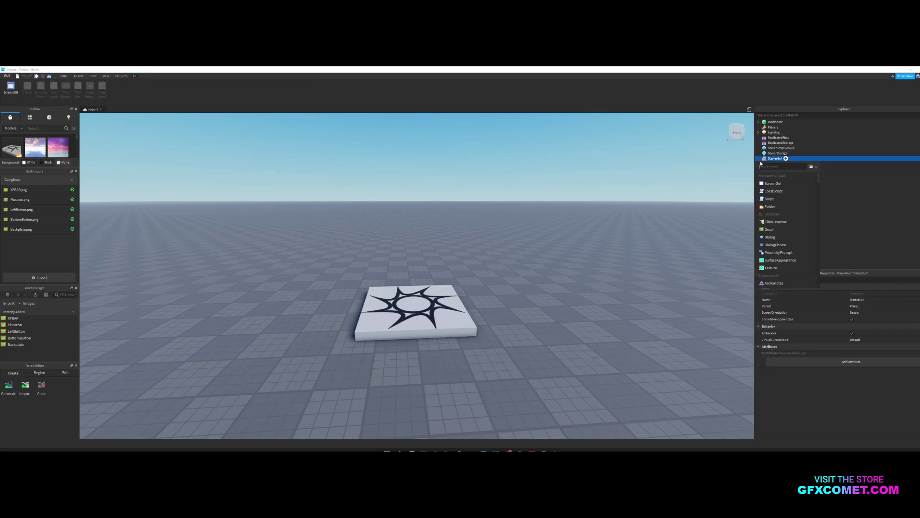
{"action": "left_click", "coordinate": [773, 183]}
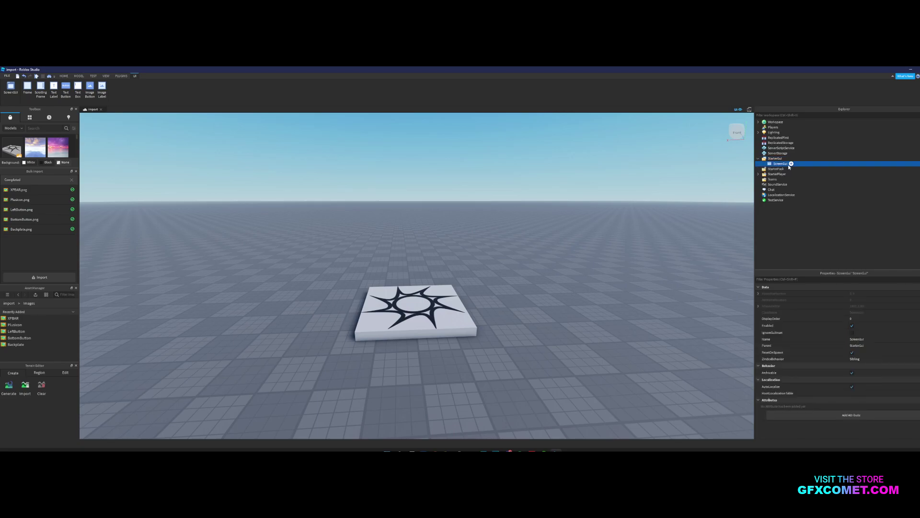
{"action": "left_click", "coordinate": [792, 164]}
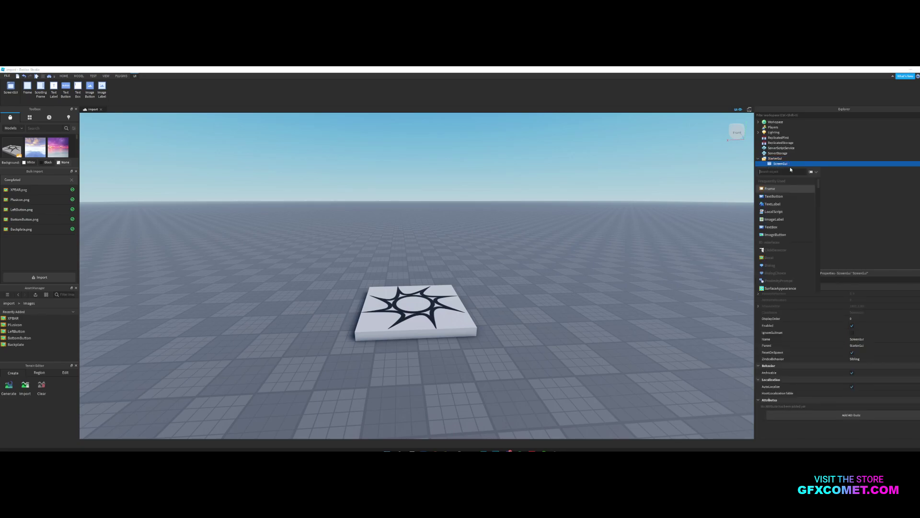
{"action": "left_click", "coordinate": [770, 188]}
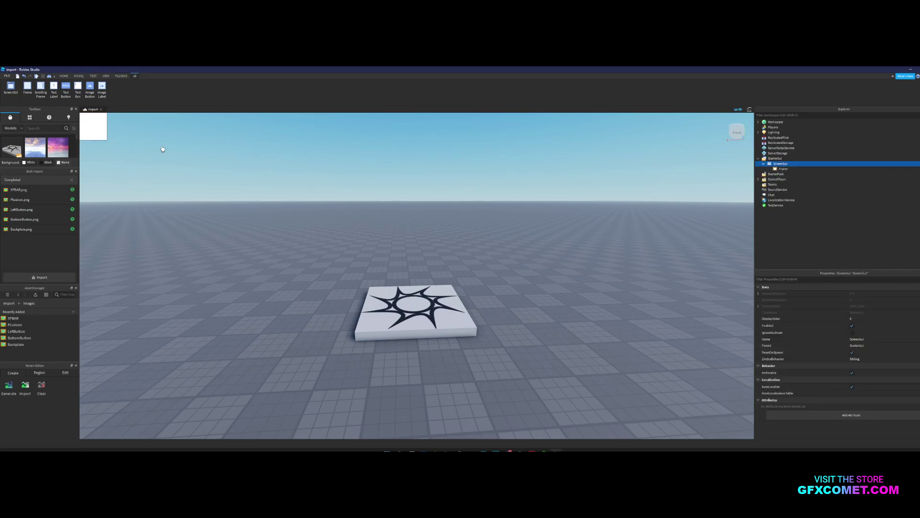
{"action": "left_click", "coordinate": [80, 122]}
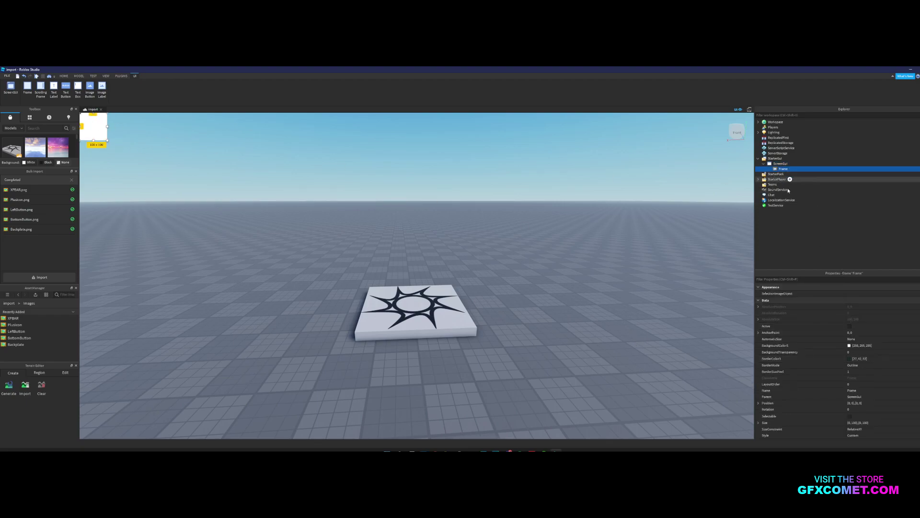
Set the frame's Size to {1, 1},{1, 1} to fill the whole viewport.
{"action": "scroll", "coordinate": [863, 367], "scroll_direction": "down", "scroll_amount": 4}
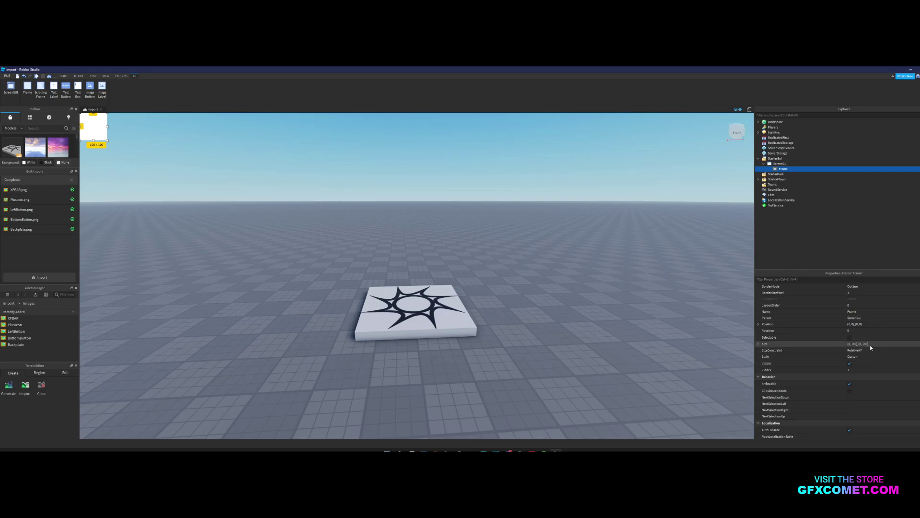
{"action": "left_click", "coordinate": [870, 344]}
{"action": "left_click", "coordinate": [851, 344]}
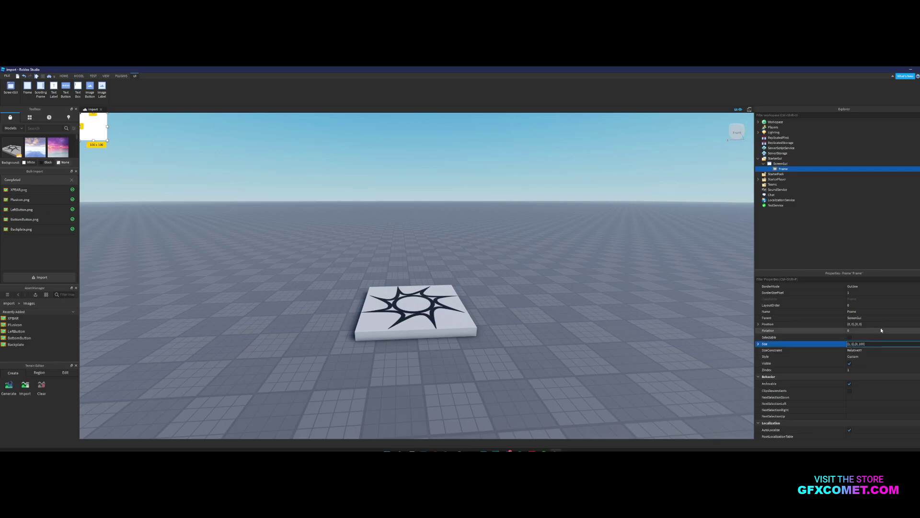
{"action": "key", "text": "BackSpace"}
{"action": "key", "text": "BackSpace"}
{"action": "key", "text": "Return"}
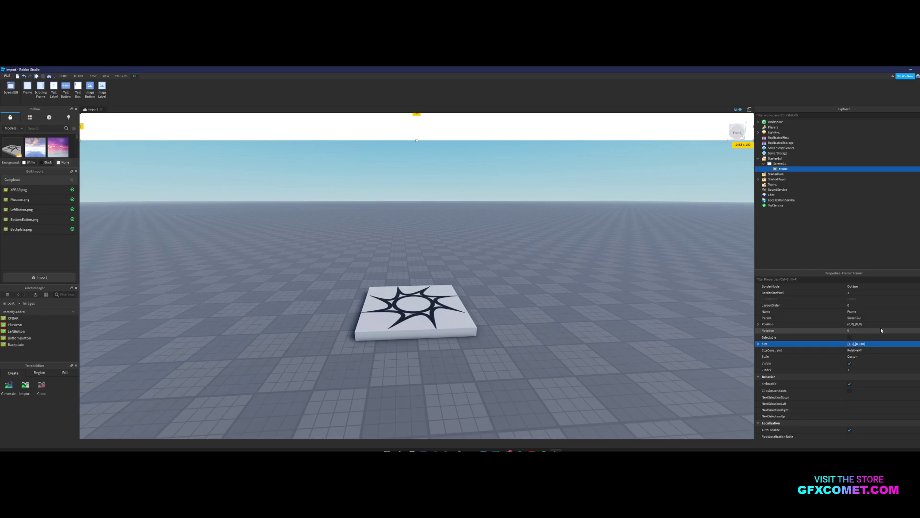
{"action": "left_click", "coordinate": [857, 345]}
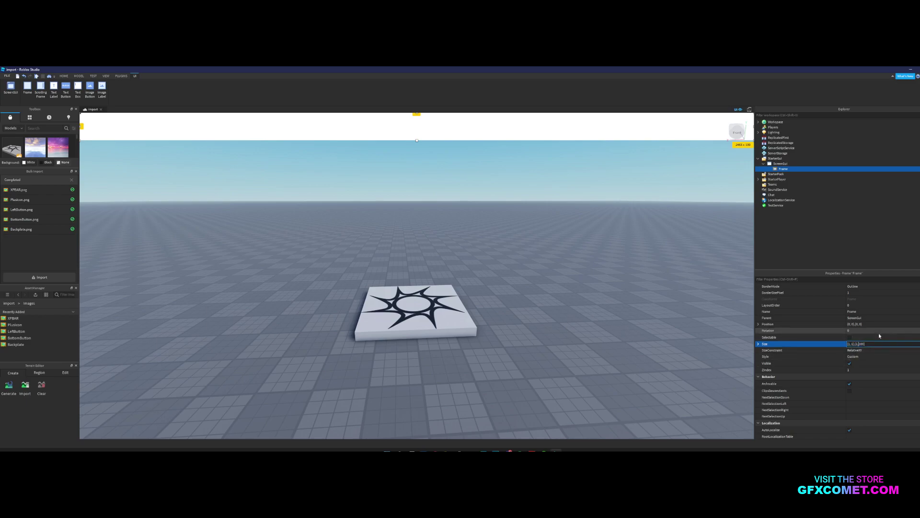
{"action": "key", "text": "BackSpace"}
{"action": "key", "text": "BackSpace"}
{"action": "key", "text": "Return"}
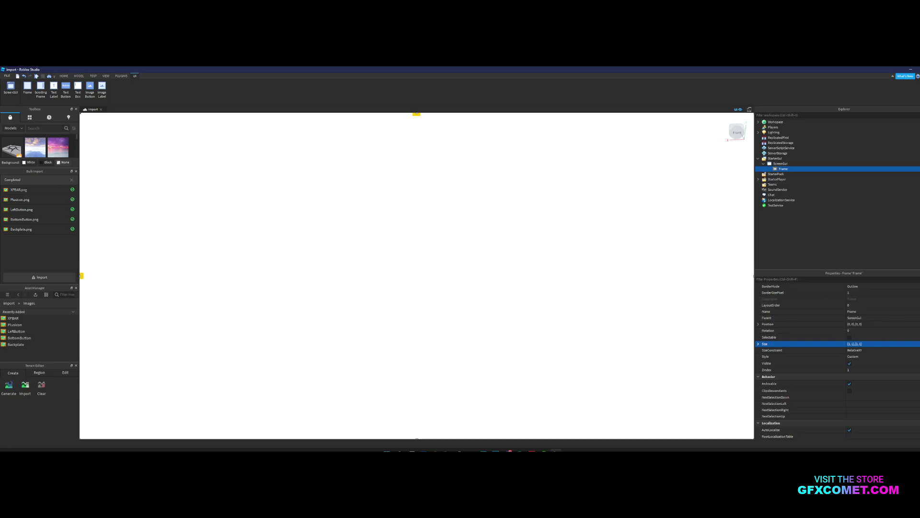
Set the frame's BackgroundTransparency to 1.
{"action": "scroll", "coordinate": [880, 374], "scroll_direction": "down", "scroll_amount": 2}
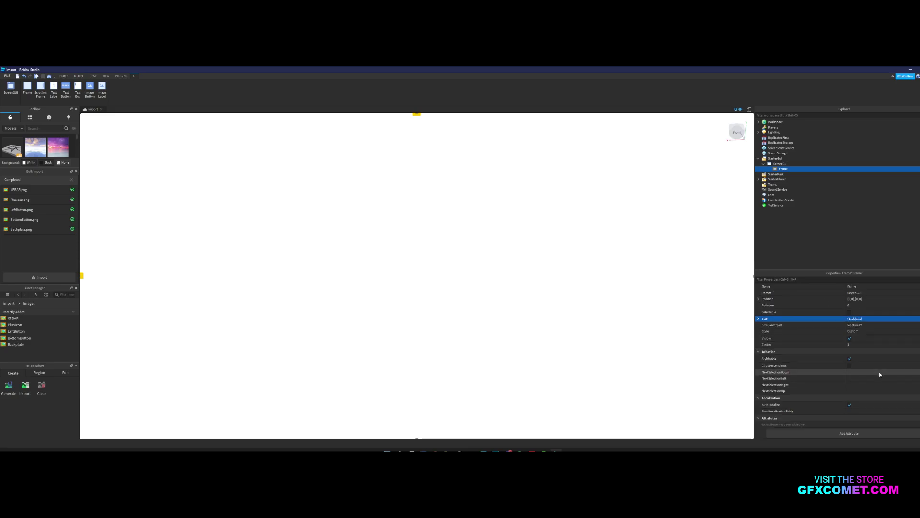
{"action": "scroll", "coordinate": [879, 375], "scroll_direction": "up", "scroll_amount": 5}
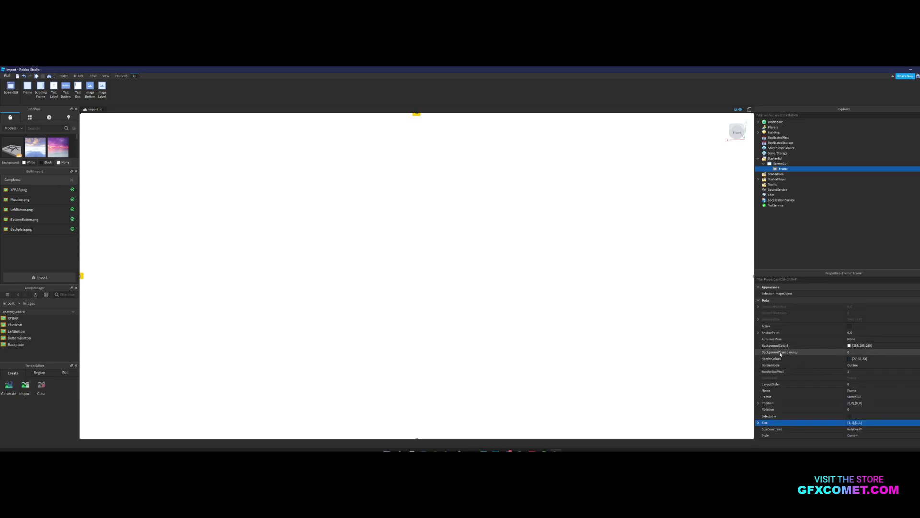
{"action": "left_click", "coordinate": [850, 354]}
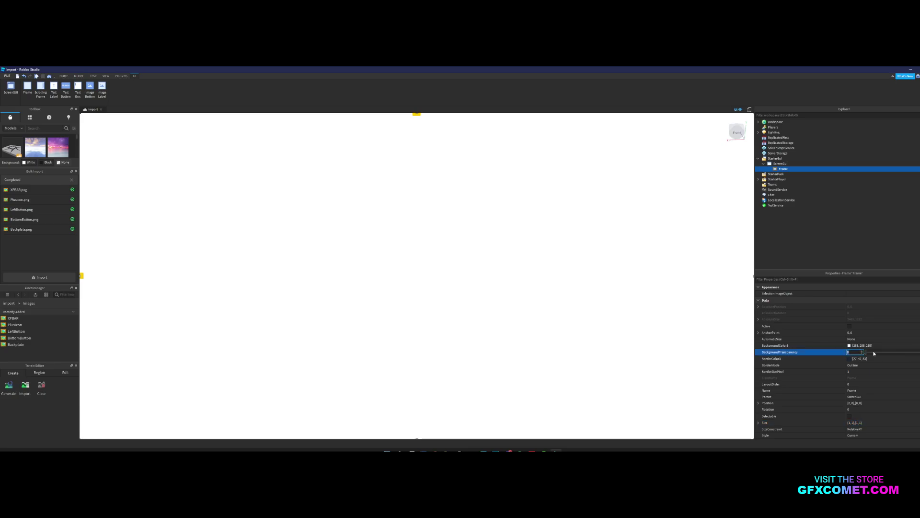
{"action": "type", "text": "1"}
{"action": "key", "text": "Return"}
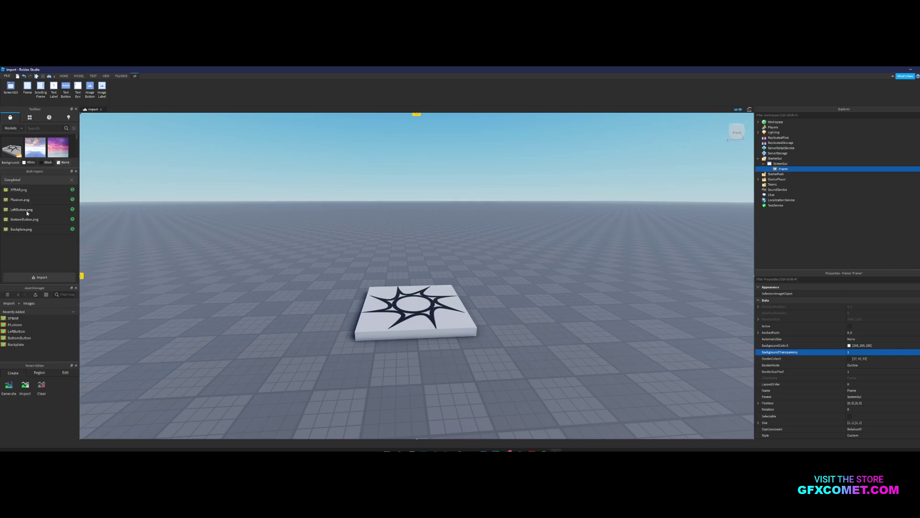
Insert an ImageButton inside the frame.
{"action": "double_click", "coordinate": [784, 169]}
{"action": "left_click", "coordinate": [792, 169]}
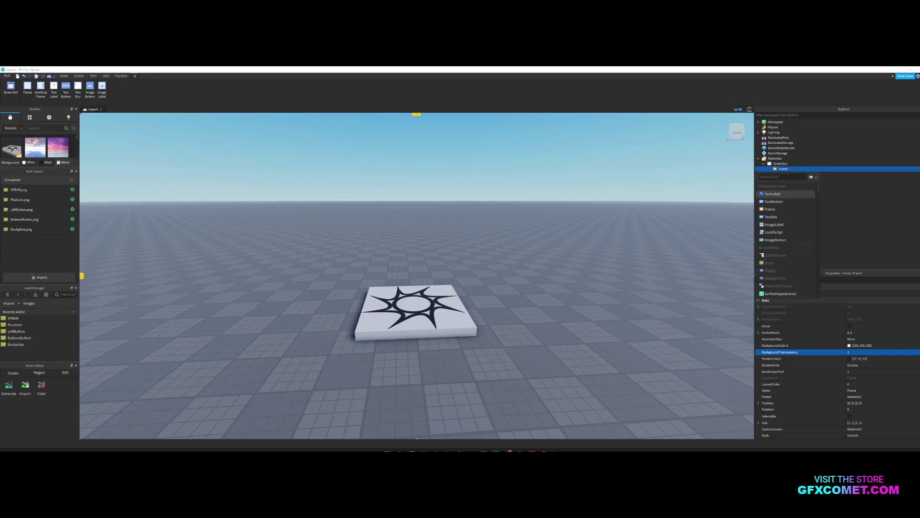
{"action": "type", "text": "image"}
{"action": "left_click", "coordinate": [775, 194]}
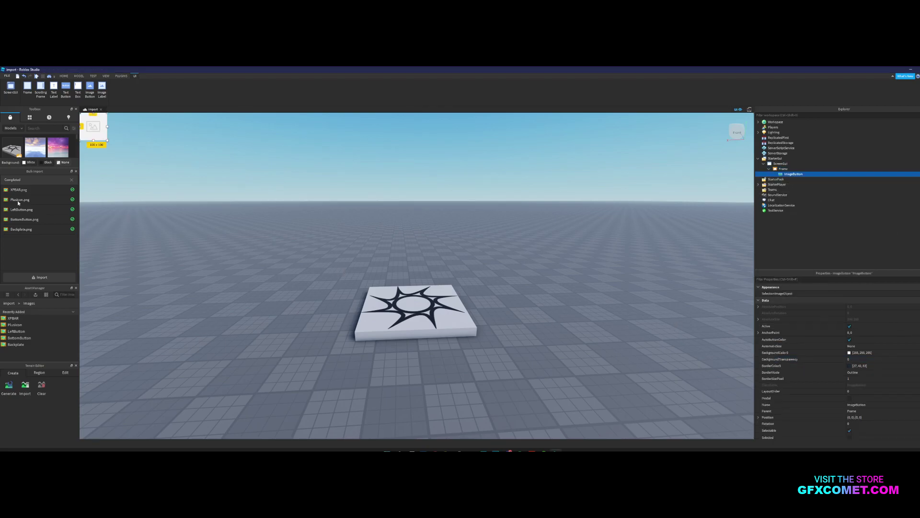
Assign the imported LeftButton image to the ImageButton's Image property.
{"action": "left_click", "coordinate": [27, 332]}
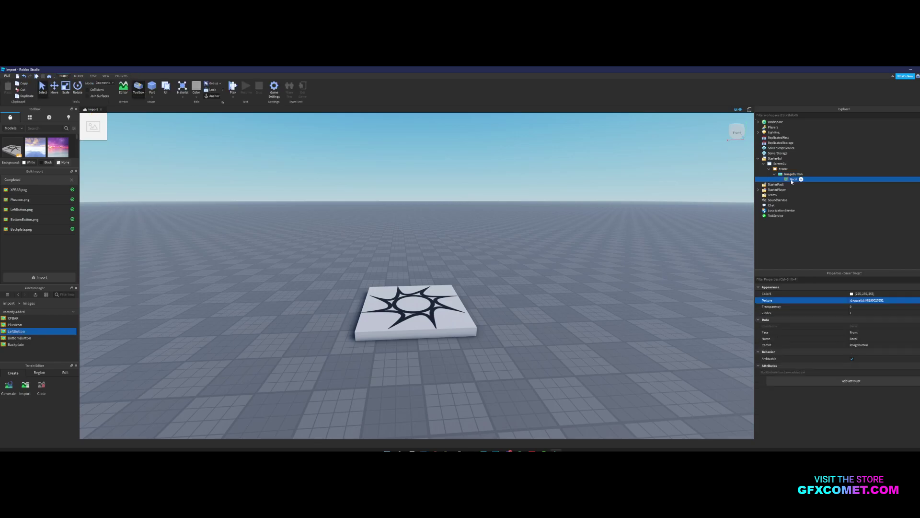
{"action": "key", "text": "Delete"}
{"action": "left_click", "coordinate": [788, 174]}
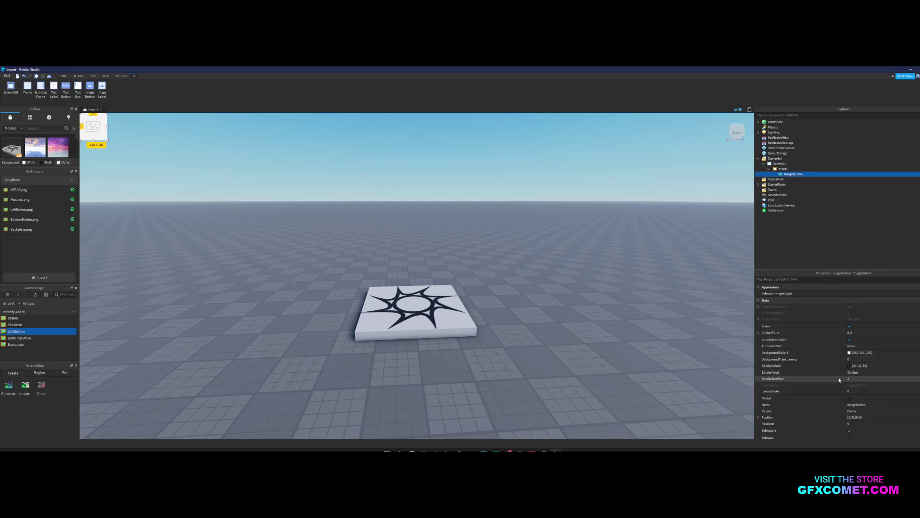
{"action": "scroll", "coordinate": [849, 379], "scroll_direction": "down", "scroll_amount": 5}
{"action": "scroll", "coordinate": [850, 380], "scroll_direction": "down", "scroll_amount": 4}
{"action": "left_click", "coordinate": [863, 366]}
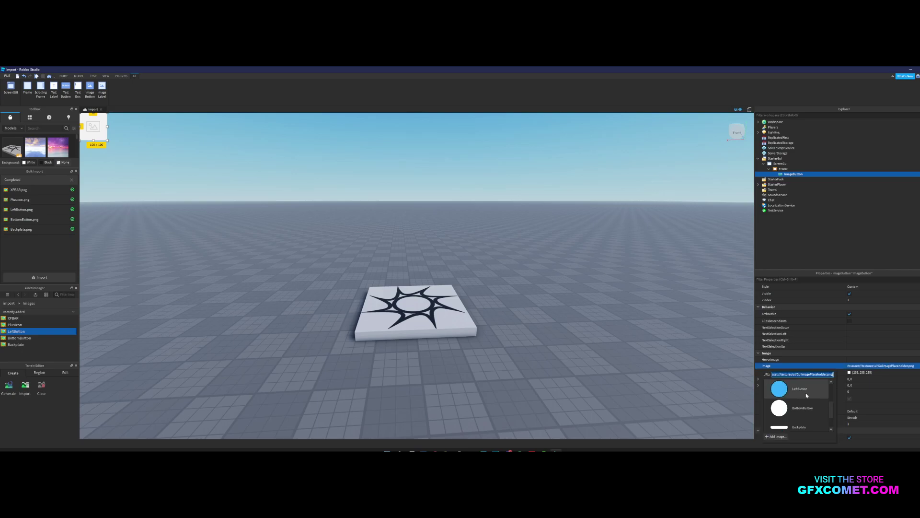
{"action": "left_click", "coordinate": [802, 392]}
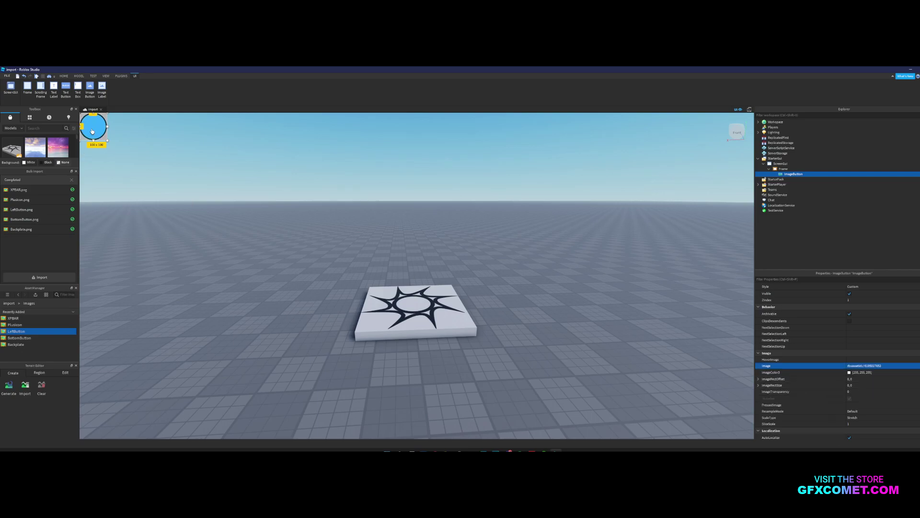
Set the new ImageButton's BackgroundTransparency to 1.
{"action": "scroll", "coordinate": [903, 384], "scroll_direction": "up", "scroll_amount": 6}
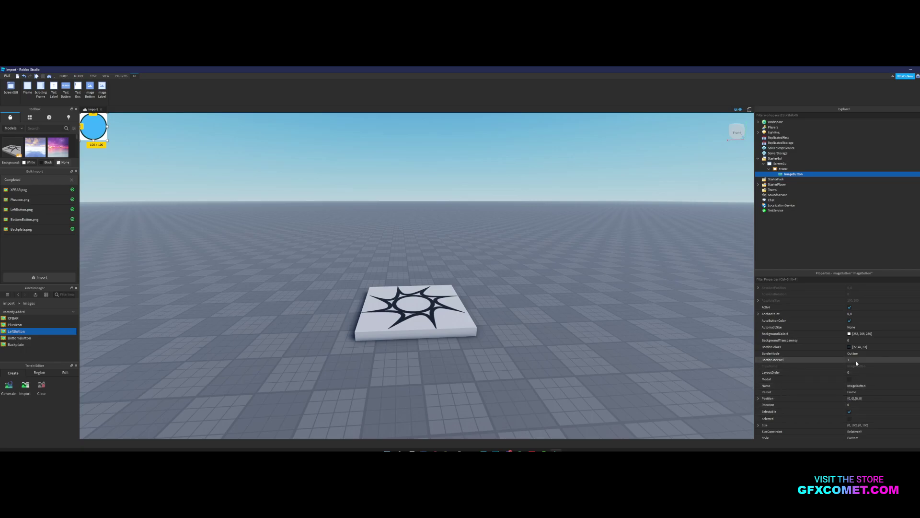
{"action": "left_click", "coordinate": [862, 341]}
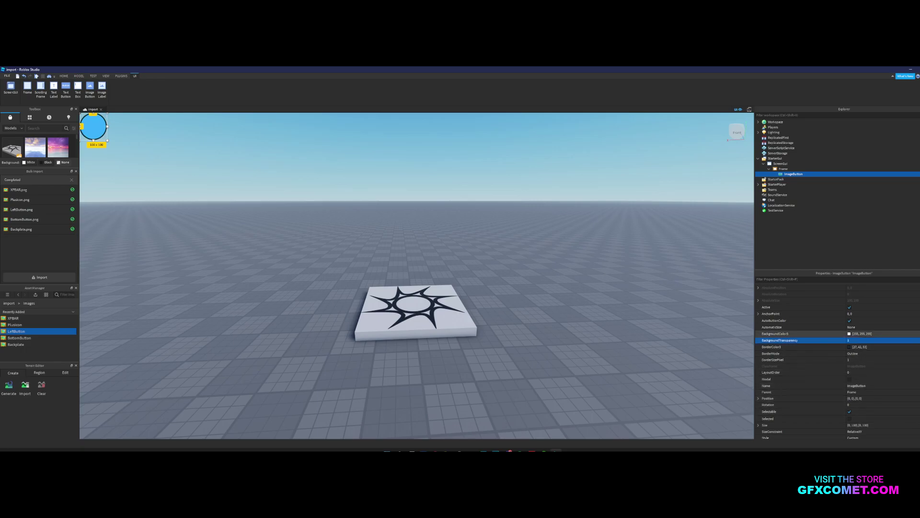
{"action": "left_click", "coordinate": [94, 148]}
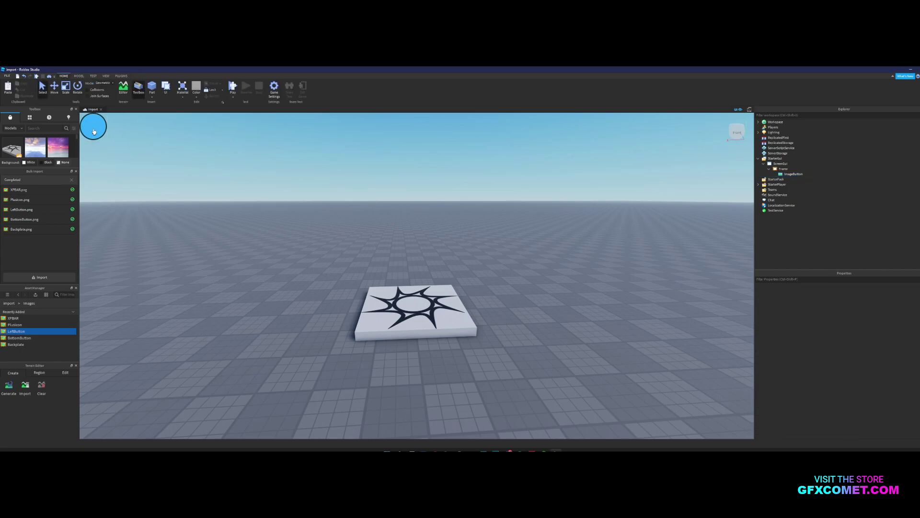
Move the blue circle button down the left edge of the viewport to just above mid-height.
{"action": "left_click", "coordinate": [93, 132]}
{"action": "left_click_drag", "start_coordinate": [95, 126], "coordinate": [104, 232]}
{"action": "key", "text": "ctrl+z"}
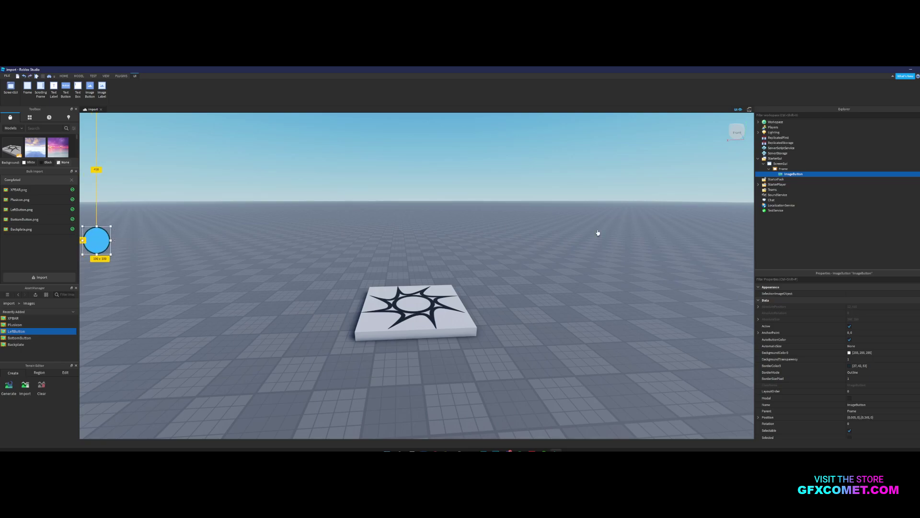
Duplicate the circle button twice and stack the copies below it in an evenly spaced column.
{"action": "left_click", "coordinate": [791, 175]}
{"action": "key", "text": "ctrl+d"}
{"action": "key", "text": "ctrl+d"}
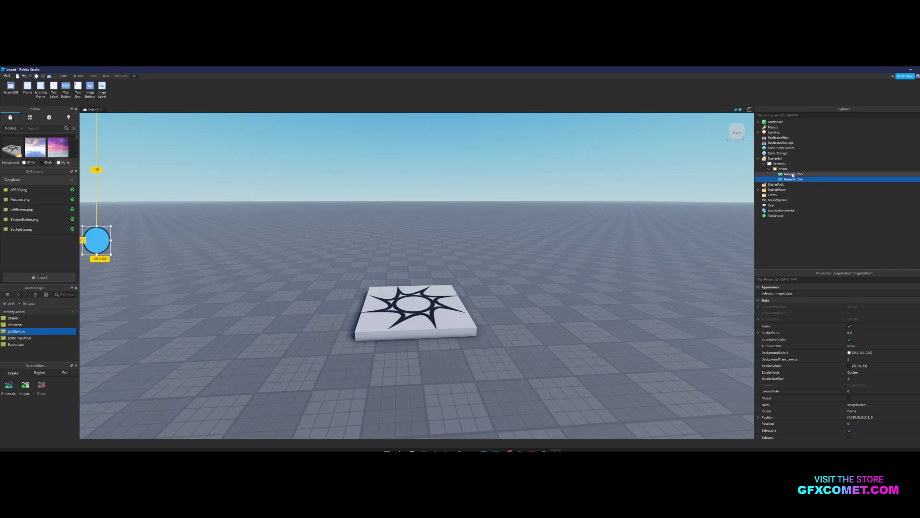
{"action": "left_click_drag", "start_coordinate": [101, 240], "coordinate": [106, 311]}
{"action": "left_click", "coordinate": [155, 297]}
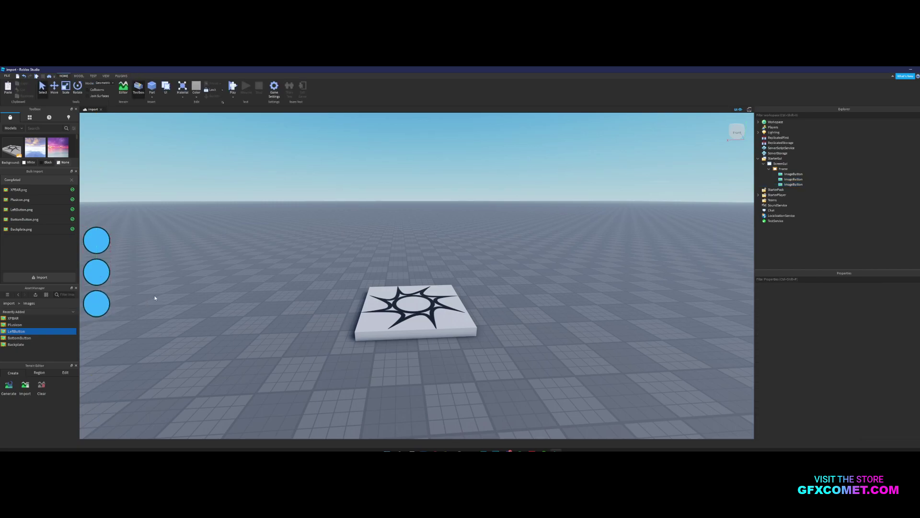
Insert an ImageLabel inside the frame.
{"action": "left_click", "coordinate": [782, 169]}
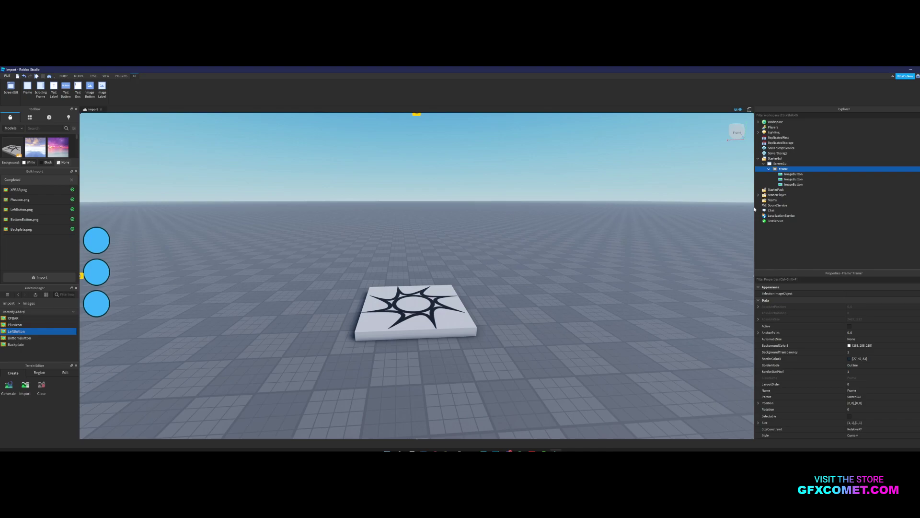
{"action": "double_click", "coordinate": [786, 169]}
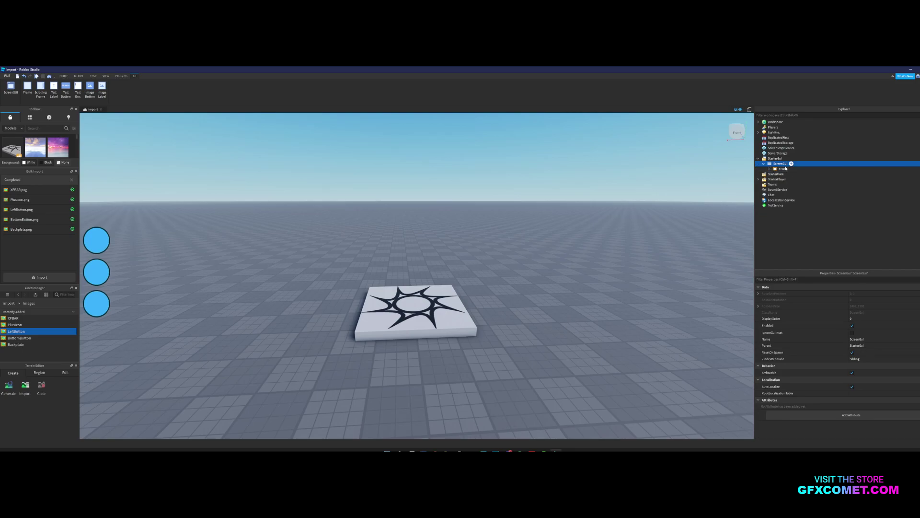
{"action": "left_click", "coordinate": [792, 170]}
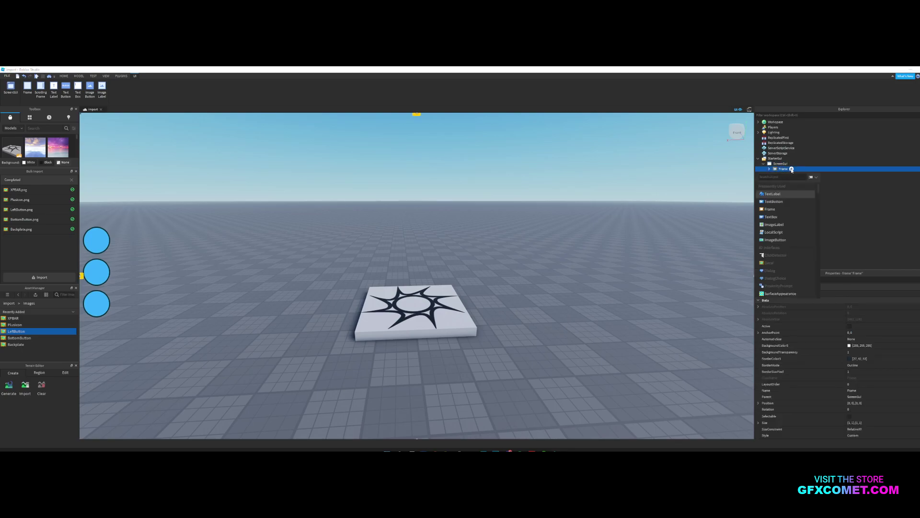
{"action": "type", "text": "image"}
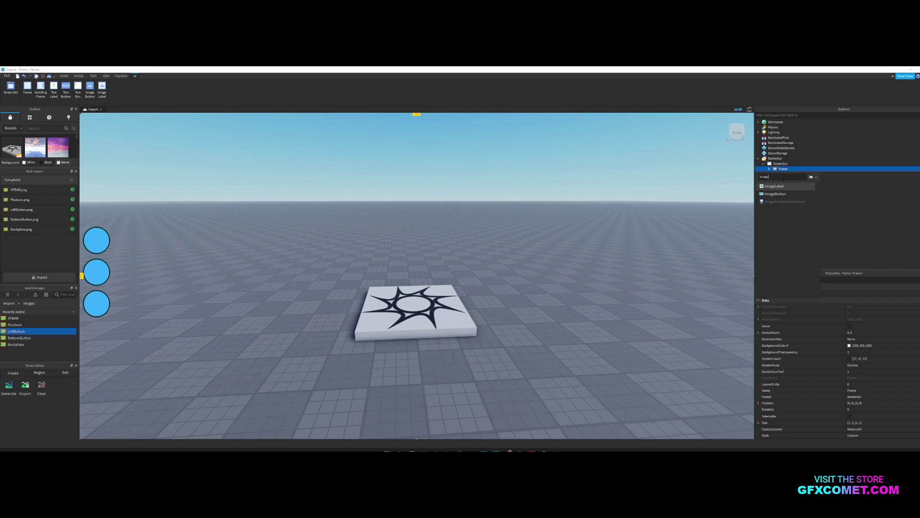
{"action": "left_click", "coordinate": [777, 186]}
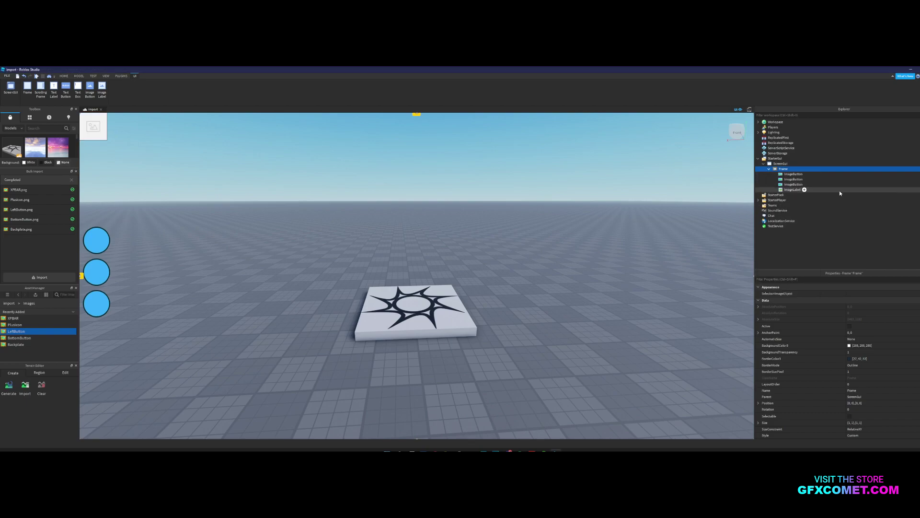
Assign the imported Backplate image to the new ImageLabel's Image property.
{"action": "left_click", "coordinate": [794, 190]}
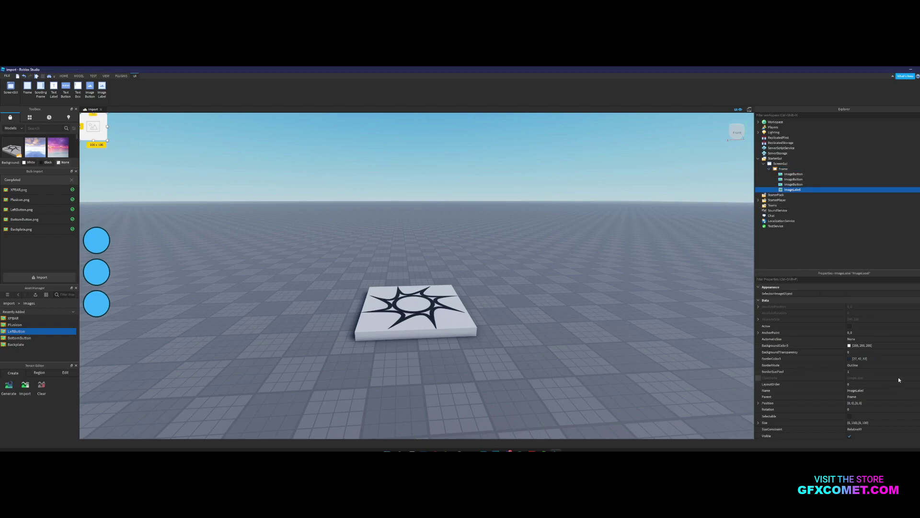
{"action": "scroll", "coordinate": [887, 383], "scroll_direction": "down", "scroll_amount": 2}
{"action": "scroll", "coordinate": [888, 384], "scroll_direction": "down", "scroll_amount": 3}
{"action": "left_click", "coordinate": [881, 403]}
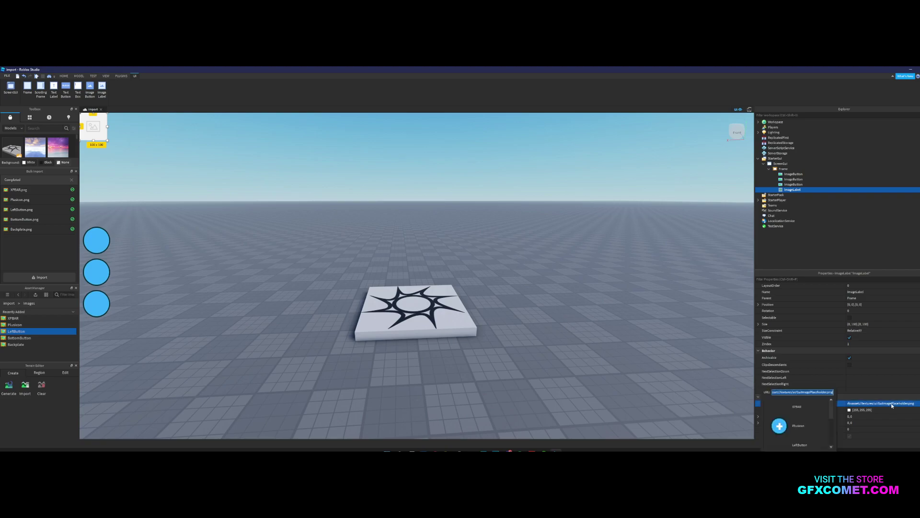
{"action": "scroll", "coordinate": [802, 413], "scroll_direction": "down", "scroll_amount": 3}
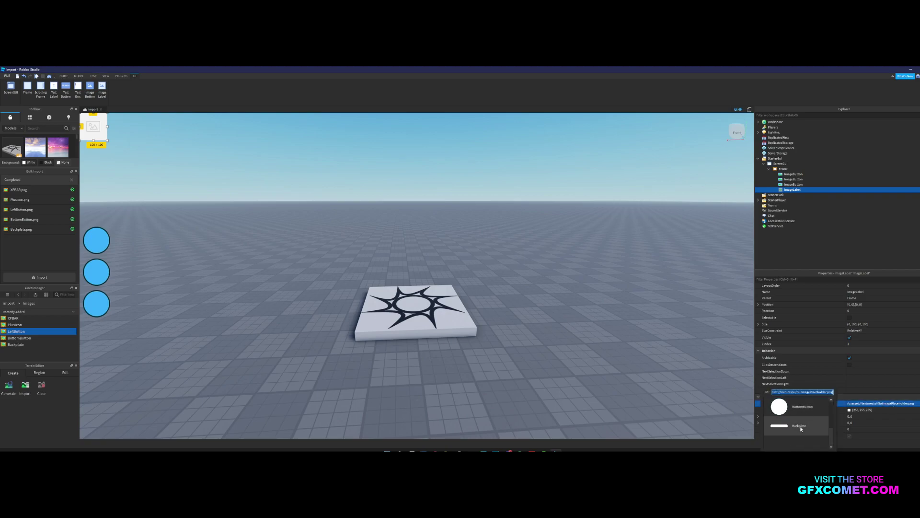
{"action": "left_click", "coordinate": [801, 425]}
Reshape the backplate label into a wide, thin bar on the viewport's right side and set its BackgroundTransparency to 1.
{"action": "left_click_drag", "start_coordinate": [107, 140], "coordinate": [644, 259]}
{"action": "scroll", "coordinate": [903, 366], "scroll_direction": "up", "scroll_amount": 3}
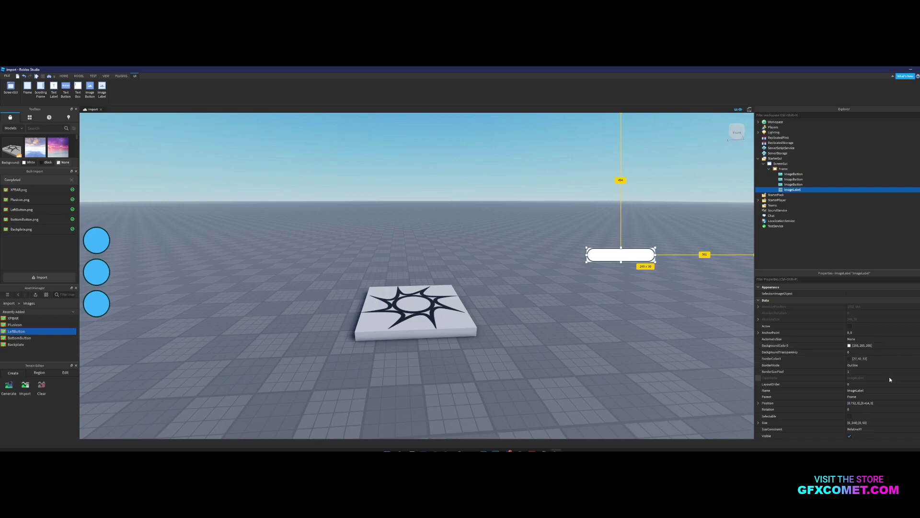
{"action": "left_click", "coordinate": [874, 352]}
{"action": "type", "text": "1"}
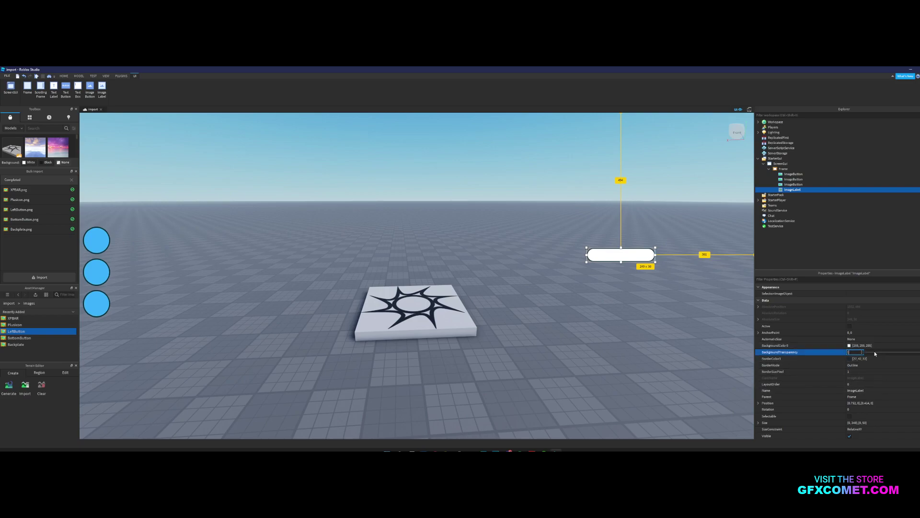
{"action": "key", "text": "Return"}
{"action": "left_click", "coordinate": [639, 263]}
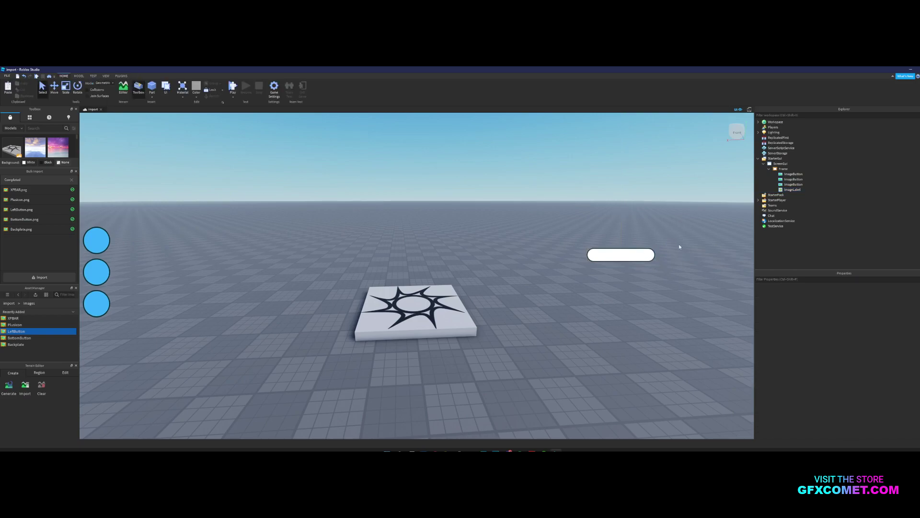
Move the backplate bar close to the right edge of the viewport at the same height.
{"action": "left_click", "coordinate": [793, 189]}
{"action": "left_click_drag", "start_coordinate": [650, 254], "coordinate": [743, 253]}
{"action": "left_click", "coordinate": [728, 253]}
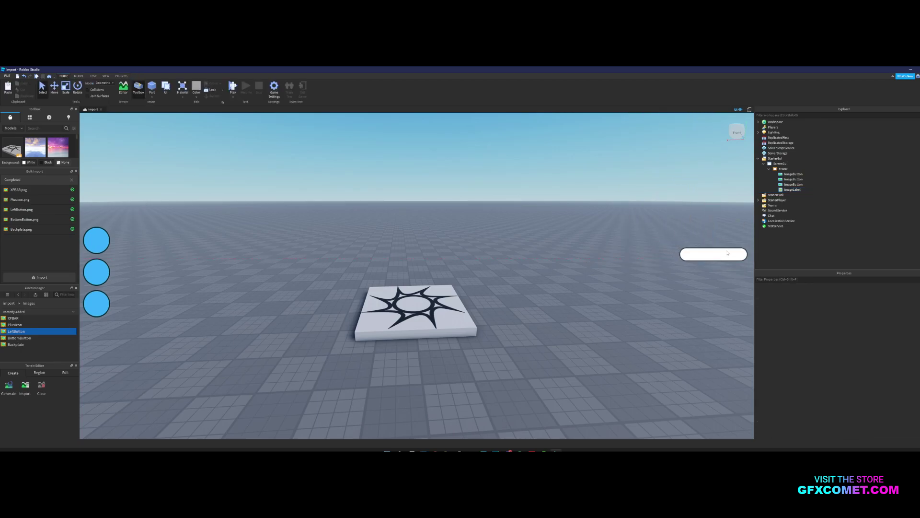
Insert another ImageButton inside the frame.
{"action": "left_click", "coordinate": [793, 189]}
{"action": "left_click", "coordinate": [783, 169]}
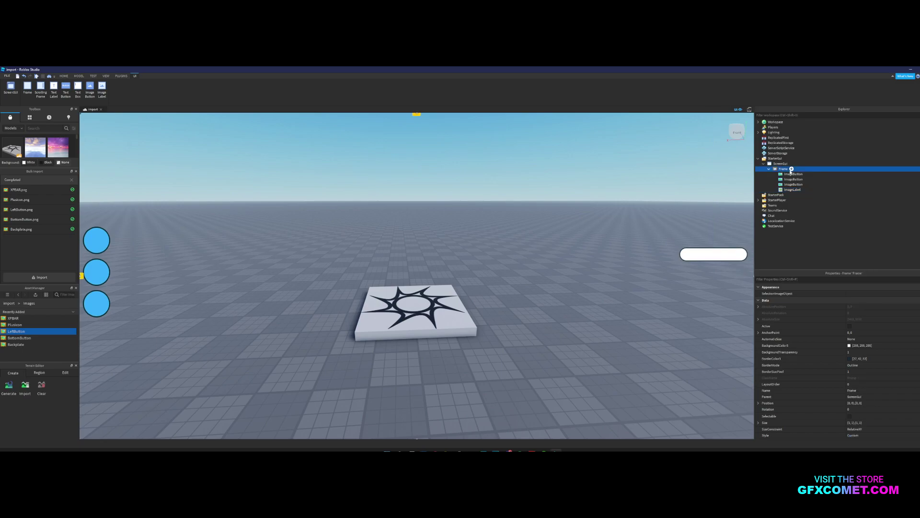
{"action": "left_click", "coordinate": [792, 169]}
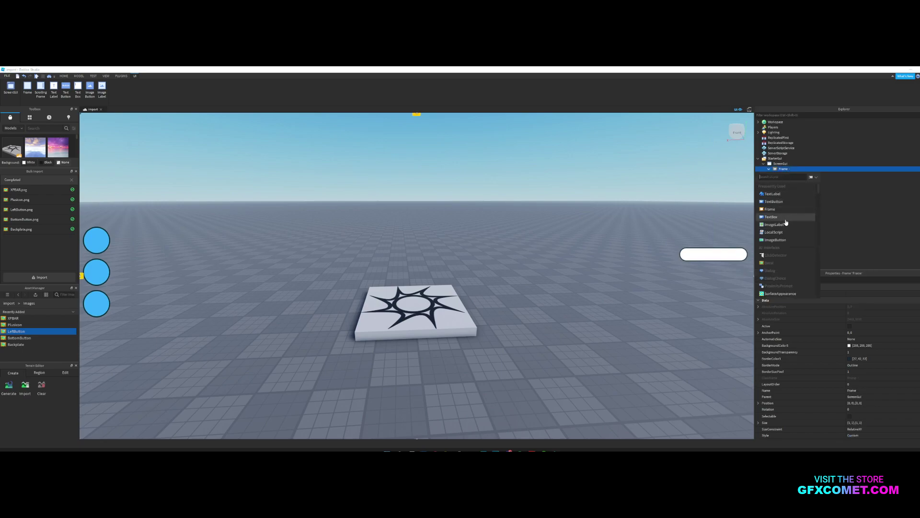
{"action": "type", "text": "image"}
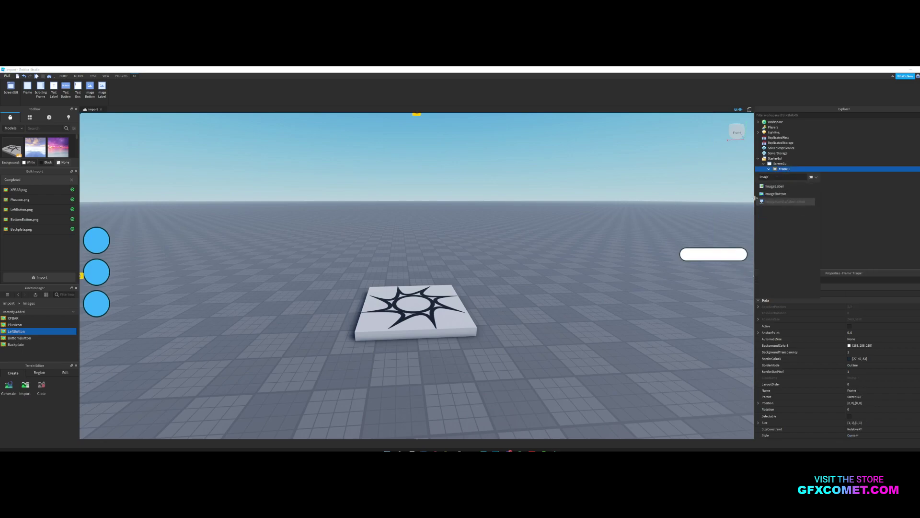
{"action": "left_click", "coordinate": [775, 194]}
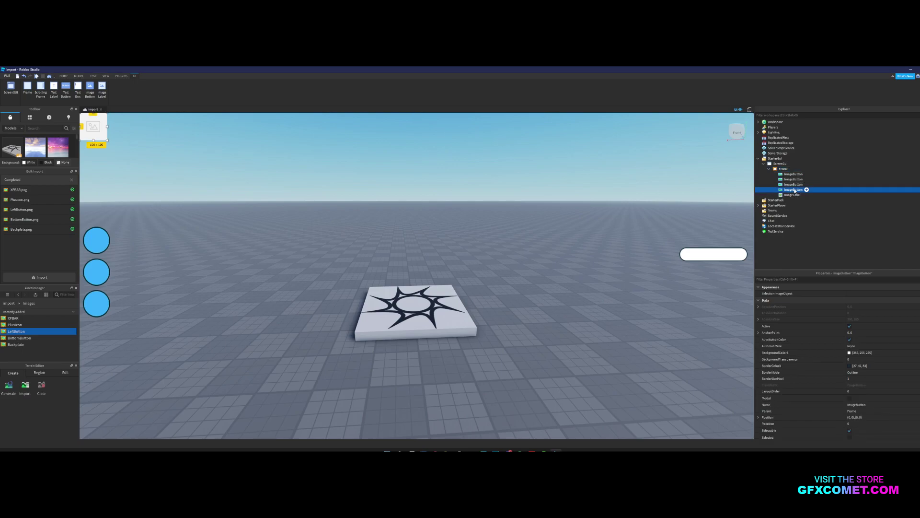
Assign the imported plus icon image to the new ImageButton's Image property.
{"action": "scroll", "coordinate": [895, 386], "scroll_direction": "down", "scroll_amount": 8}
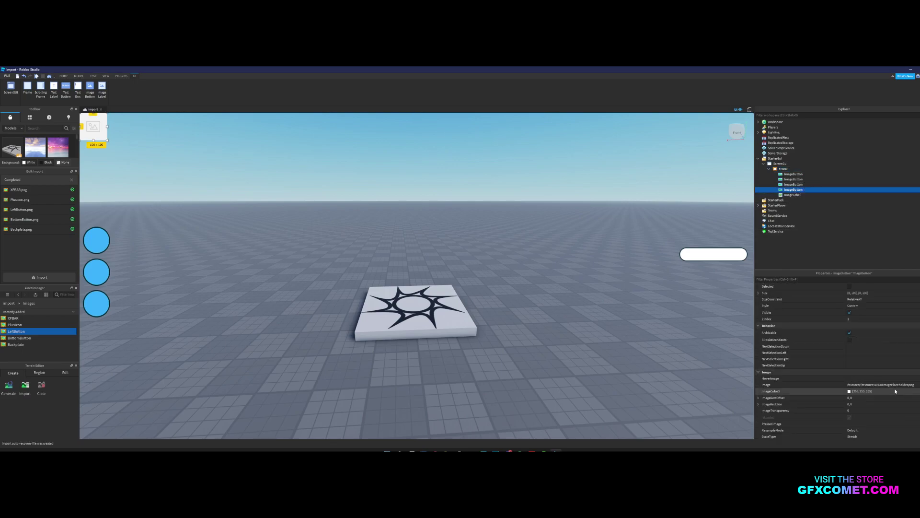
{"action": "left_click", "coordinate": [882, 385]}
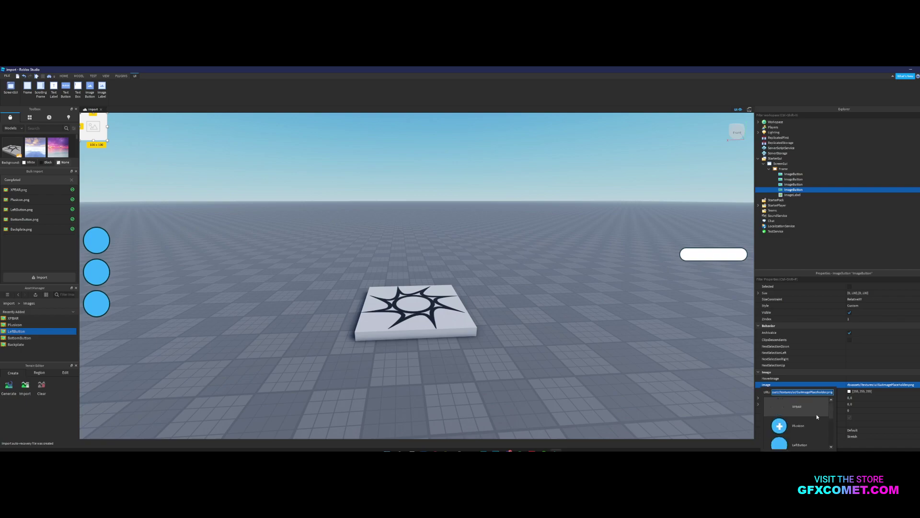
{"action": "left_click", "coordinate": [806, 427]}
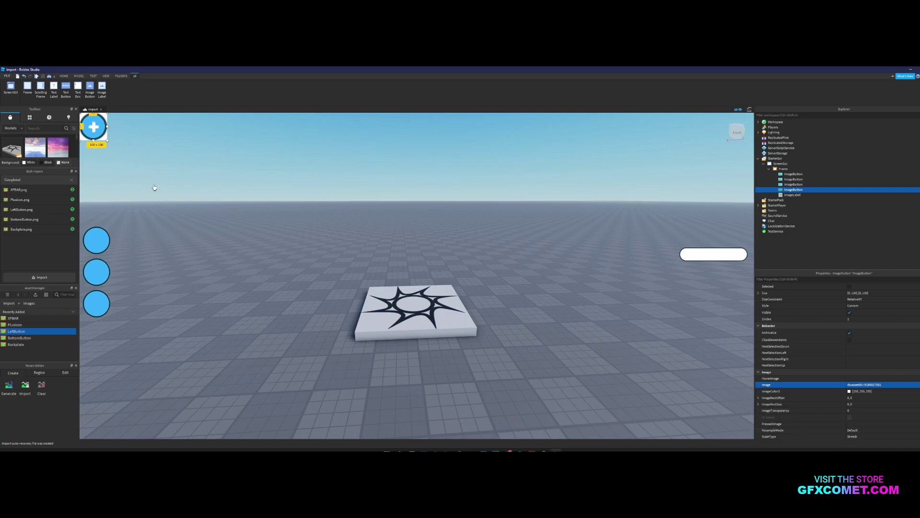
Shrink the plus button, bring it near the backplate bar and set its BackgroundTransparency to 1.
{"action": "left_click_drag", "start_coordinate": [94, 128], "coordinate": [629, 274]}
{"action": "scroll", "coordinate": [877, 355], "scroll_direction": "up", "scroll_amount": 5}
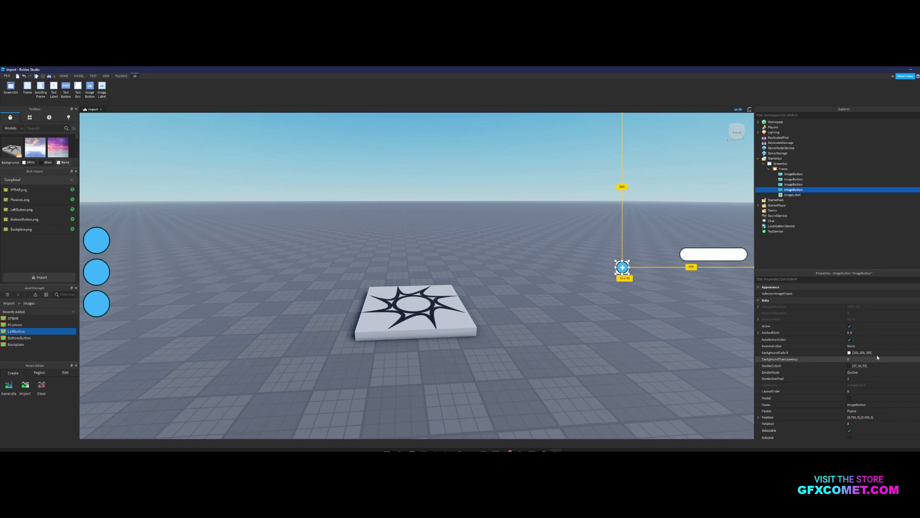
{"action": "left_click", "coordinate": [880, 359]}
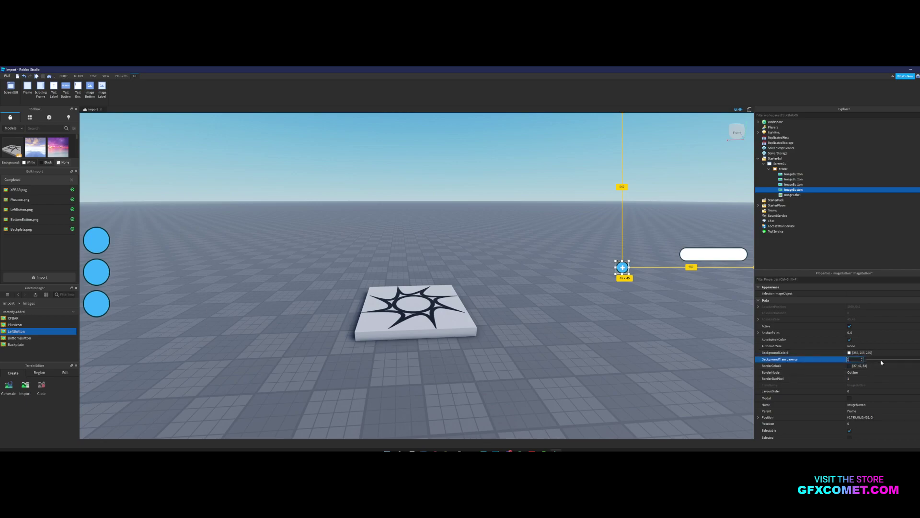
{"action": "type", "text": "1"}
{"action": "key", "text": "Return"}
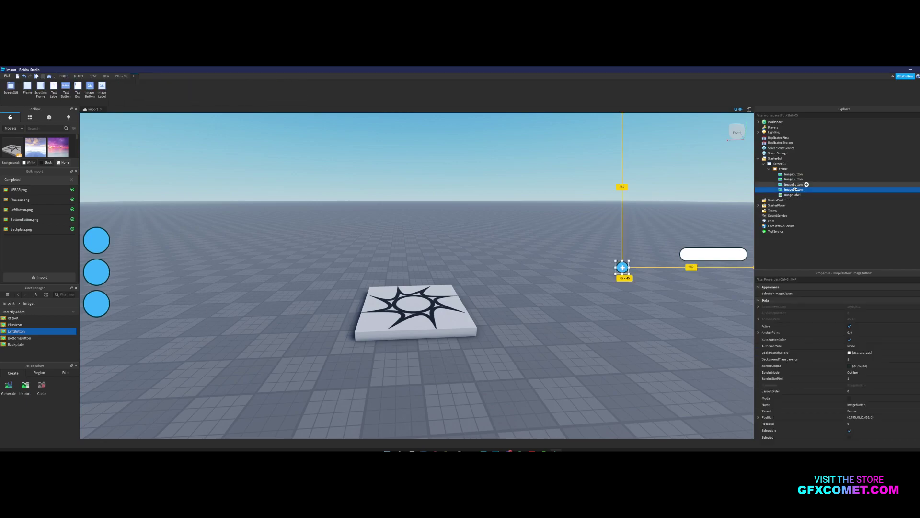
Place the plus button over the left end of the backplate bar.
{"action": "left_click_drag", "start_coordinate": [622, 267], "coordinate": [681, 254]}
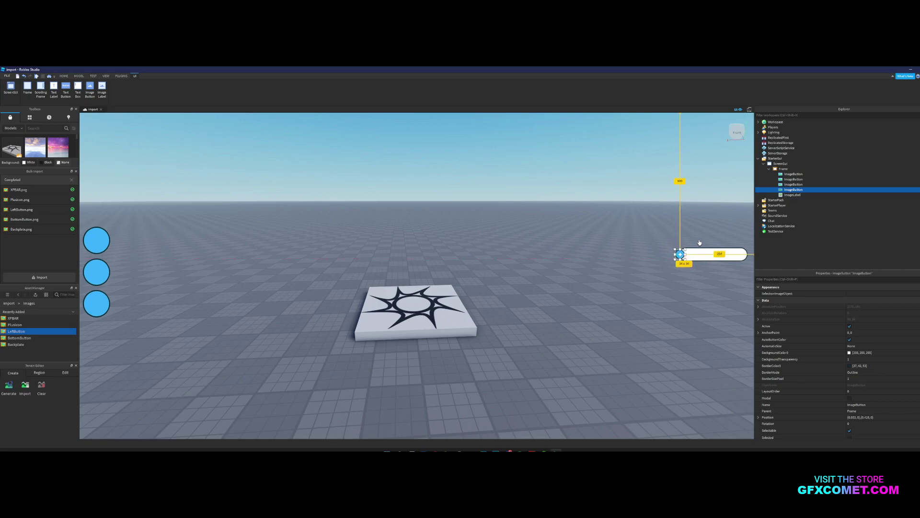
{"action": "left_click", "coordinate": [705, 240]}
Insert a second ImageLabel inside the frame.
{"action": "left_click", "coordinate": [793, 170]}
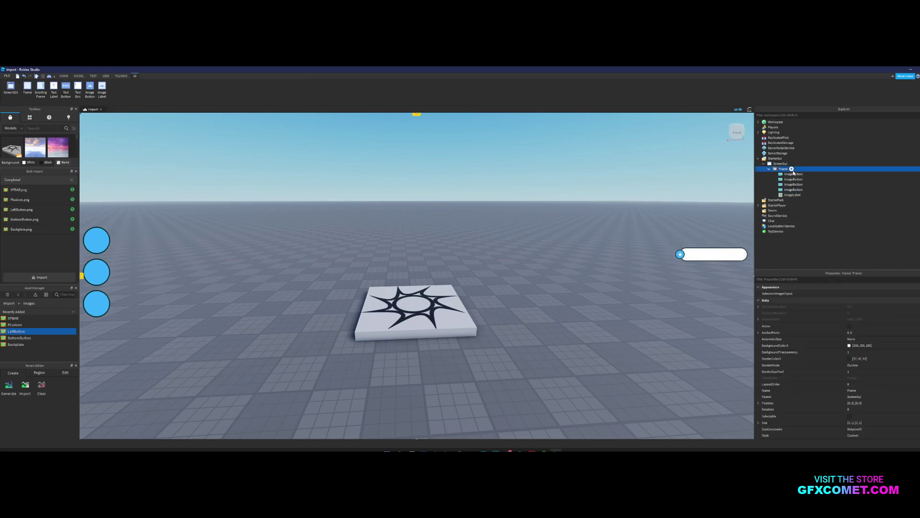
{"action": "left_click", "coordinate": [792, 170]}
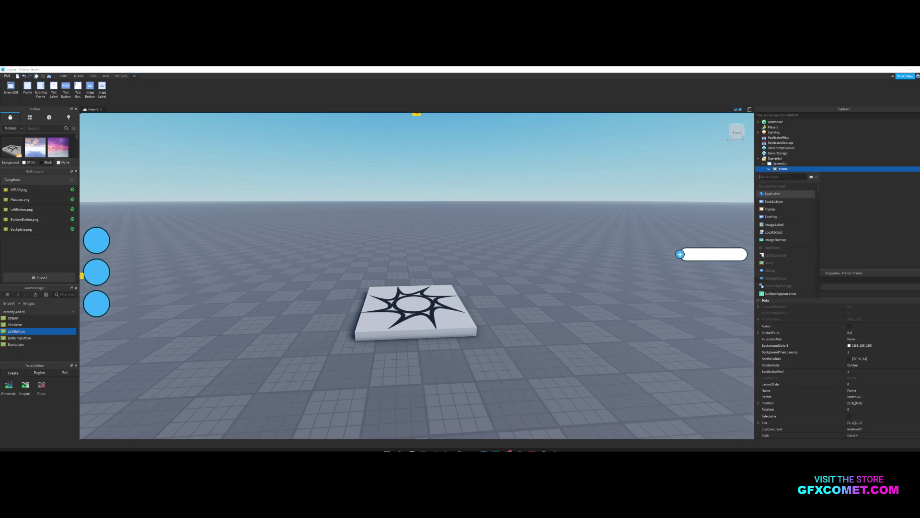
{"action": "type", "text": "image"}
{"action": "left_click", "coordinate": [780, 187]}
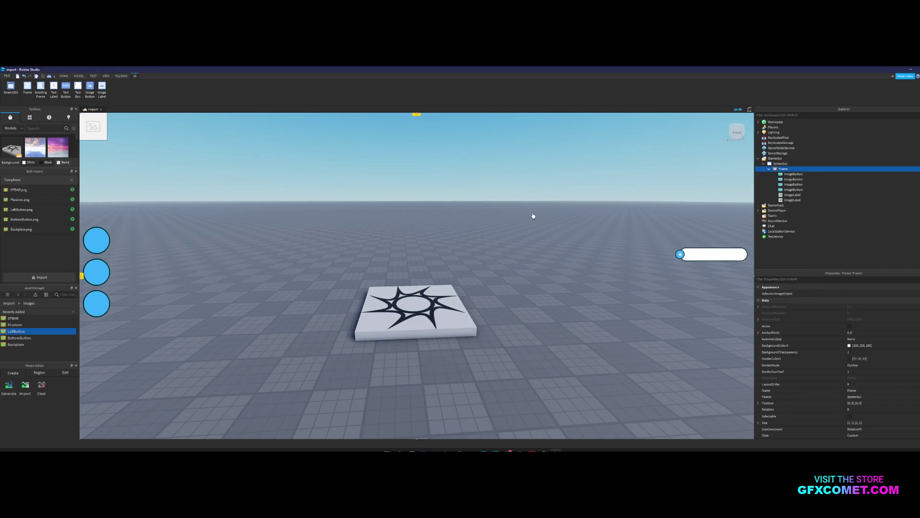
Rename the newly added ImageLabel as xpbar.
{"action": "left_click", "coordinate": [792, 196]}
{"action": "left_click", "coordinate": [793, 200]}
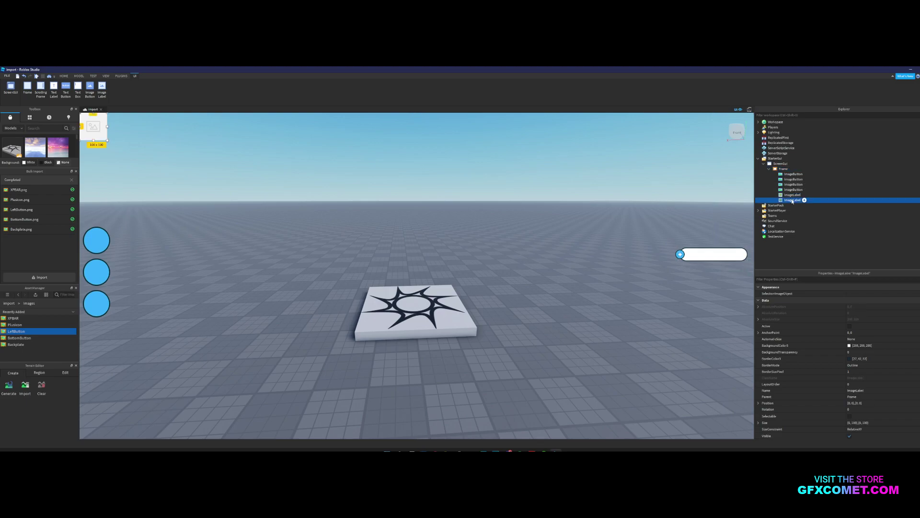
{"action": "left_click", "coordinate": [792, 202]}
{"action": "type", "text": "xpbar"}
{"action": "key", "text": "Return"}
Assign the imported XPBAR image to the xpbar label's Image property.
{"action": "scroll", "coordinate": [849, 345], "scroll_direction": "down", "scroll_amount": 5}
{"action": "left_click", "coordinate": [873, 364]}
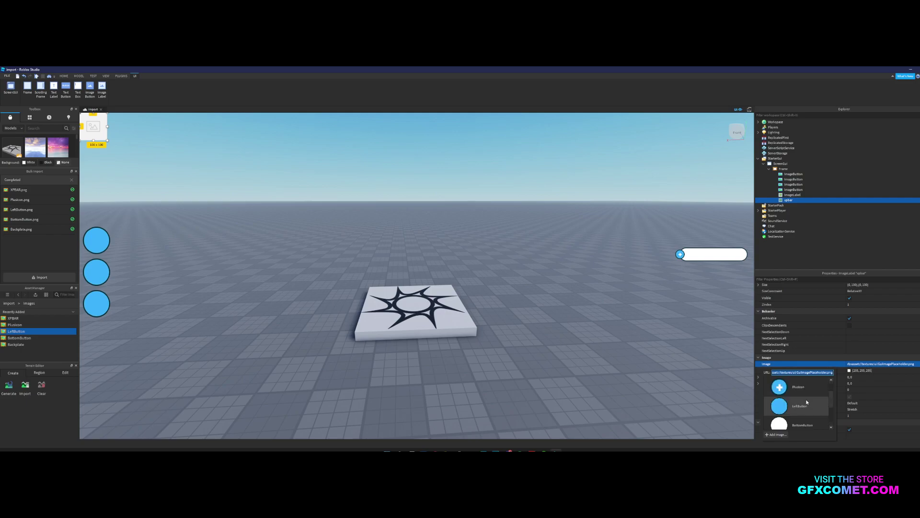
{"action": "left_click", "coordinate": [806, 392]}
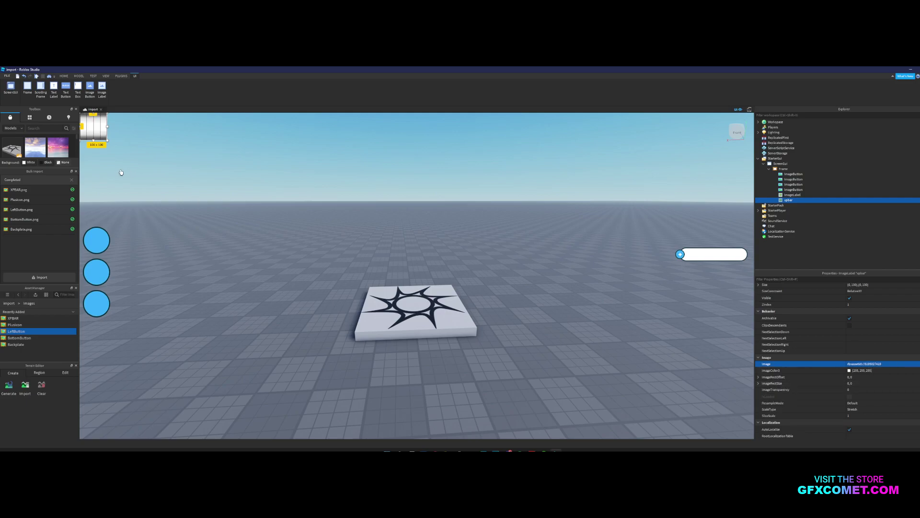
Reshape the xpbar label into a thin strip left of the backplate and set its BackgroundTransparency to 1.
{"action": "left_click_drag", "start_coordinate": [108, 141], "coordinate": [246, 156]}
{"action": "left_click_drag", "start_coordinate": [327, 181], "coordinate": [554, 249]}
{"action": "scroll", "coordinate": [888, 338], "scroll_direction": "up", "scroll_amount": 6}
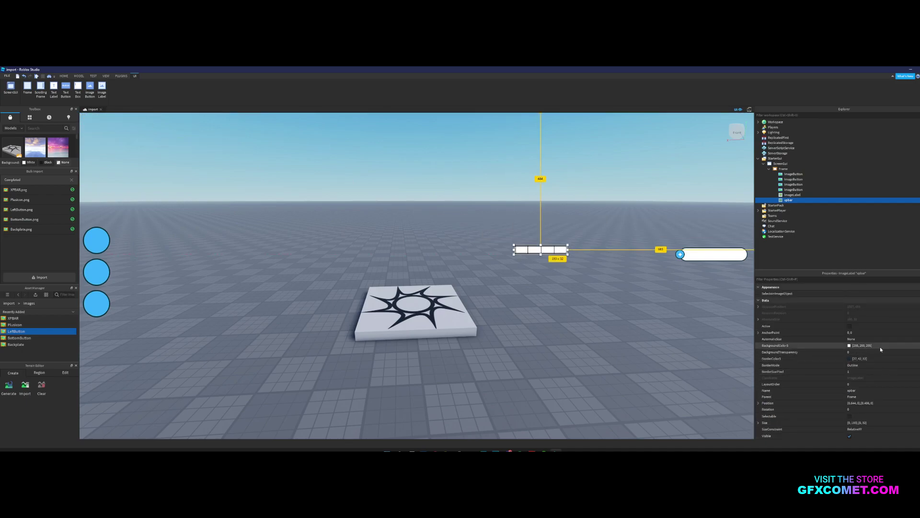
{"action": "left_click", "coordinate": [880, 352]}
{"action": "type", "text": "1"}
{"action": "key", "text": "Return"}
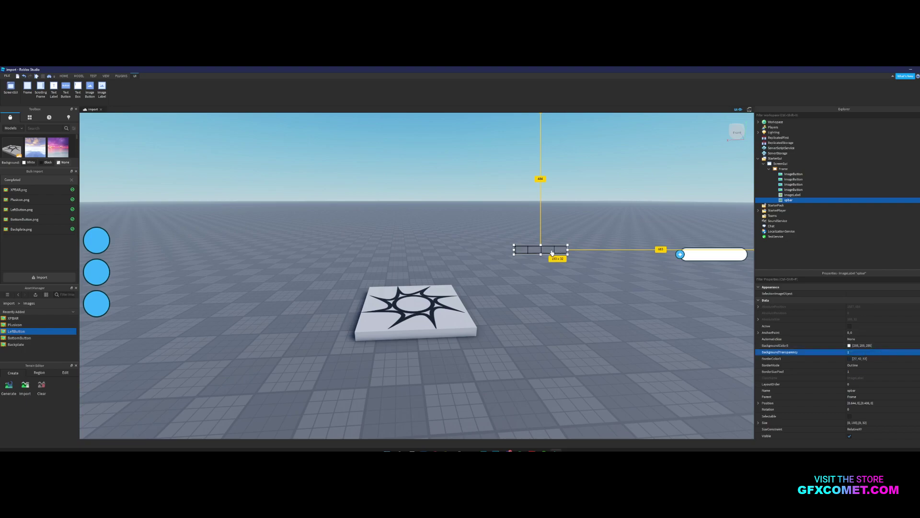
Position the xpbar strip over the backplate bar and resize it to fit inside the outline.
{"action": "left_click_drag", "start_coordinate": [552, 252], "coordinate": [723, 258]}
{"action": "left_click_drag", "start_coordinate": [740, 260], "coordinate": [744, 255]}
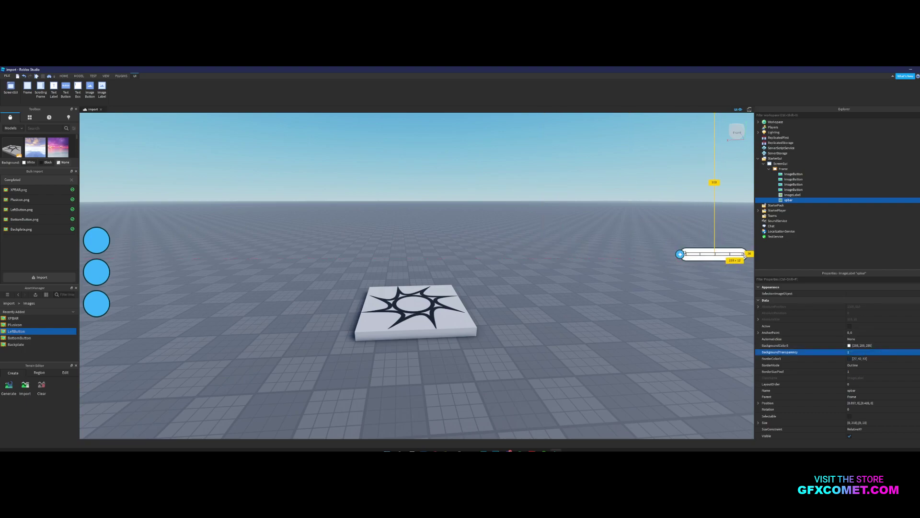
{"action": "left_click", "coordinate": [745, 228]}
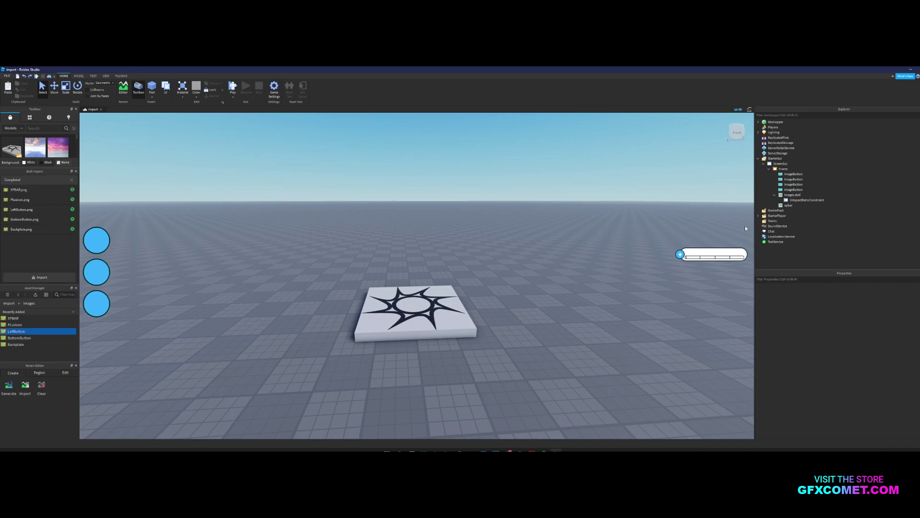